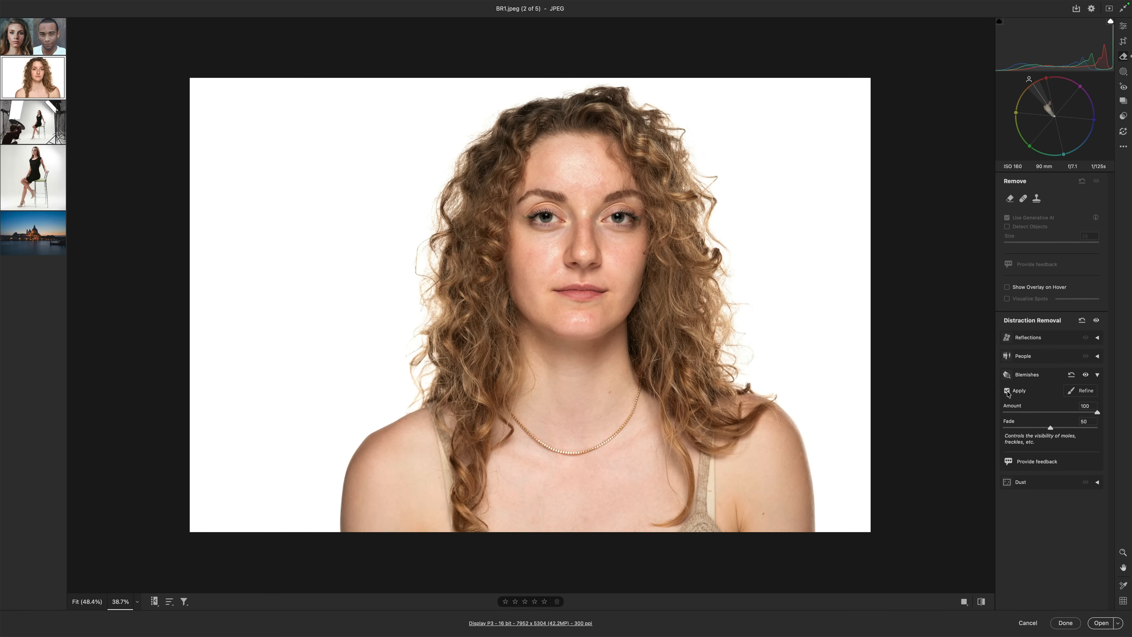
Compare the curly-haired woman's portrait up close with blemish removal switched off and on
key("super+plus")
key("super+plus")
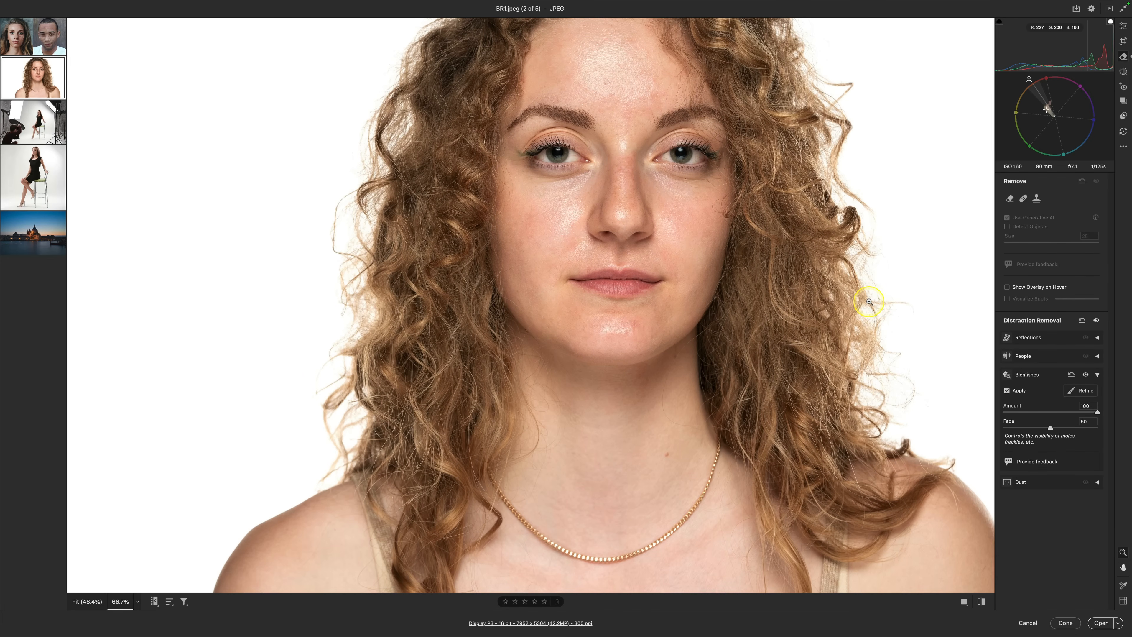
left_click_drag(877, 258, 826, 349)
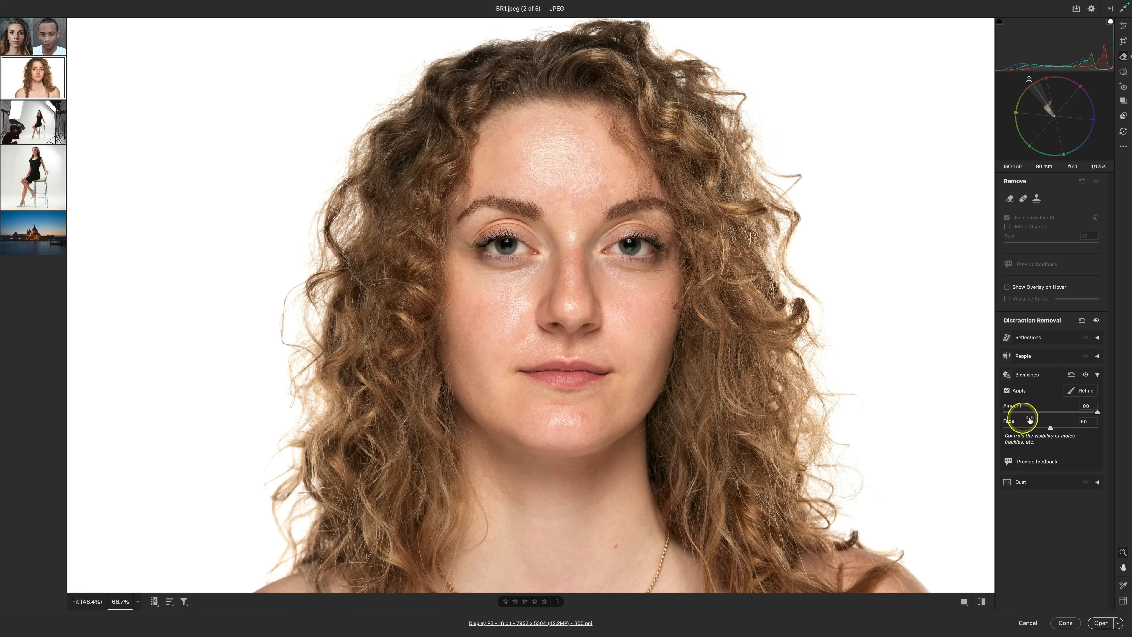
left_click(1086, 376)
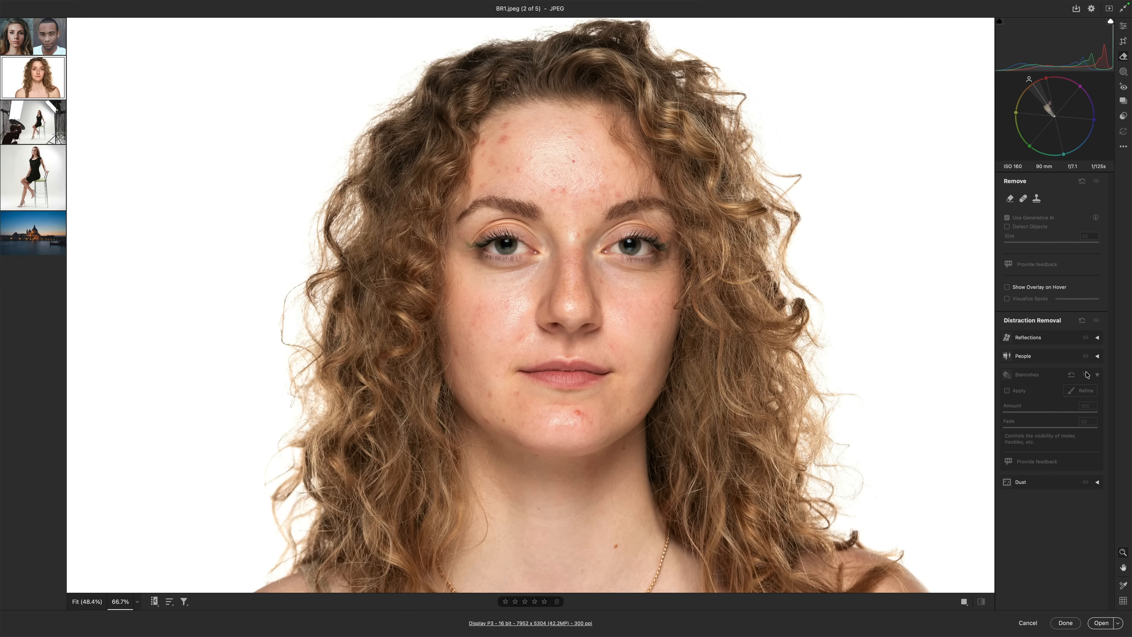
left_click(1086, 376)
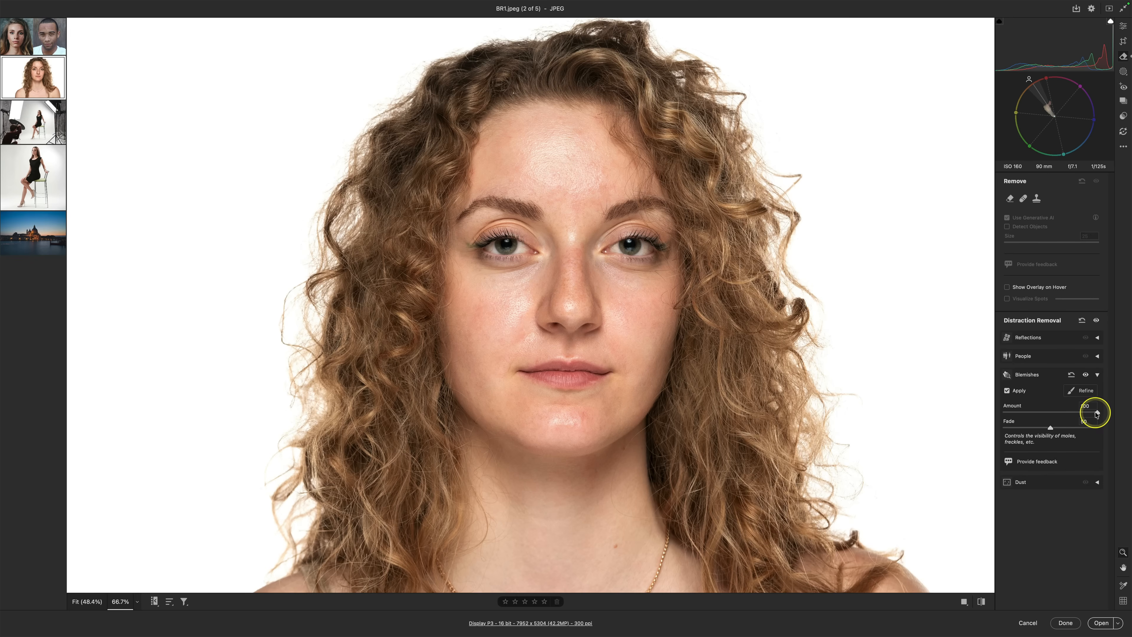
Try the blemish Amount and Fade across their range, leaving both at 100
mouse_move(1097, 413)
left_mouse_down()
mouse_move(1028, 412)
mouse_move(1098, 414)
left_mouse_up()
left_click_drag(1074, 414, 1100, 414)
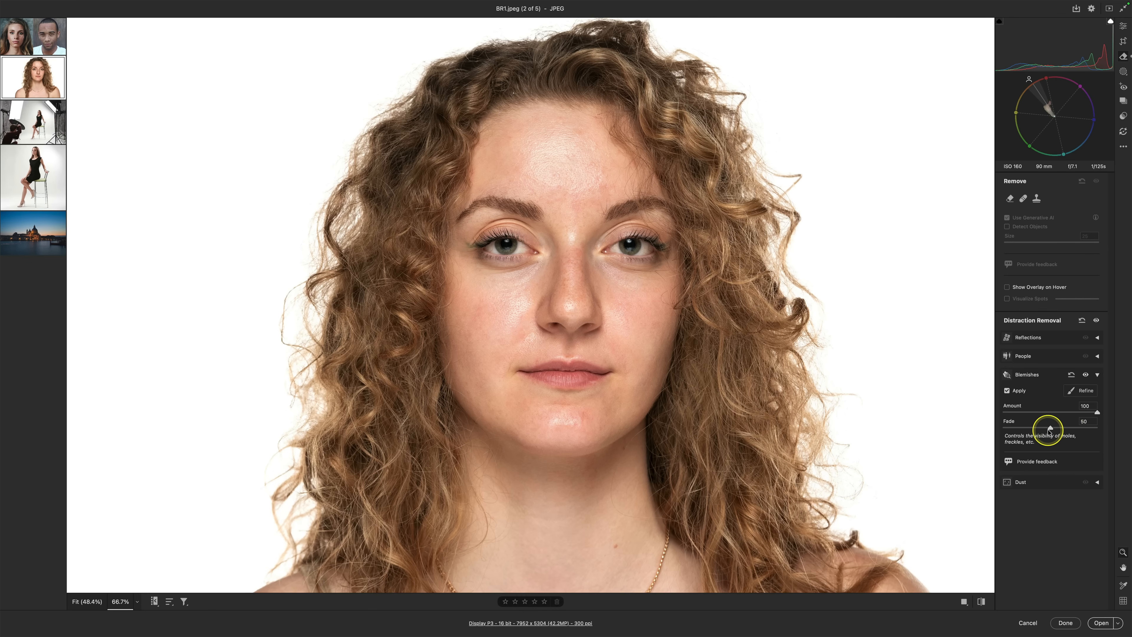
left_click_drag(1050, 428, 971, 427)
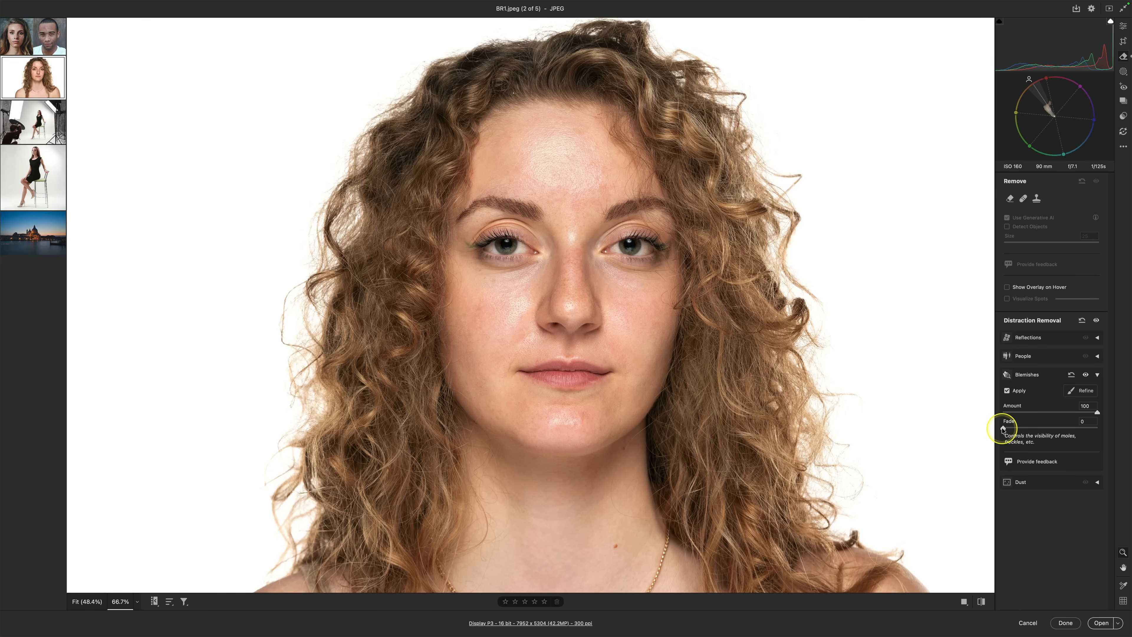
left_click_drag(1003, 428, 1114, 421)
key("super+minus")
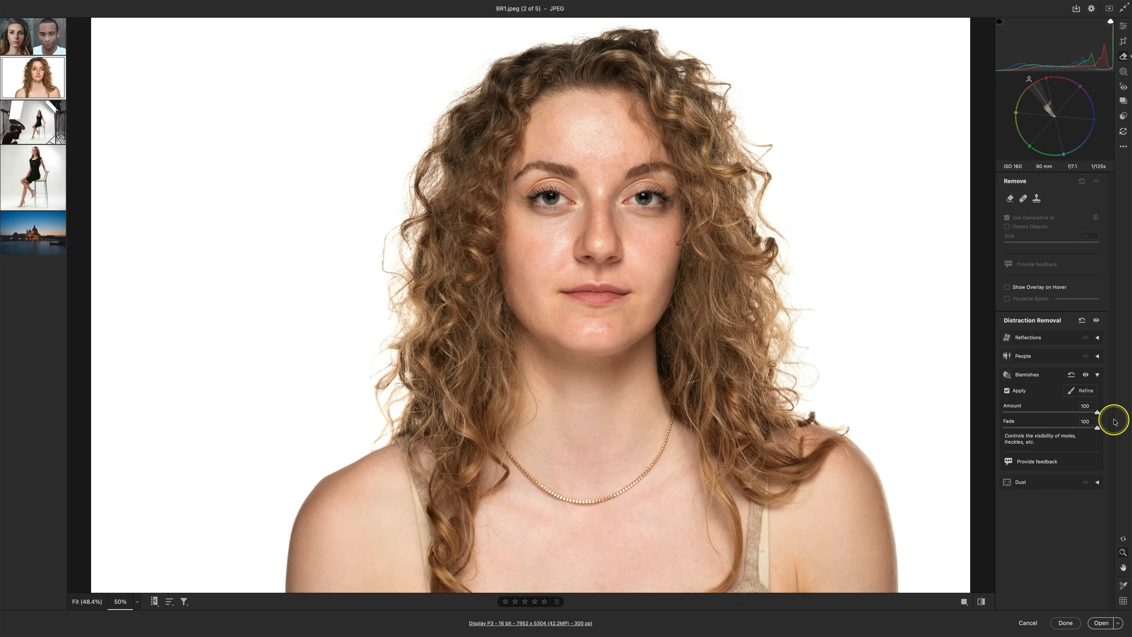
left_click_drag(1098, 428, 1012, 428)
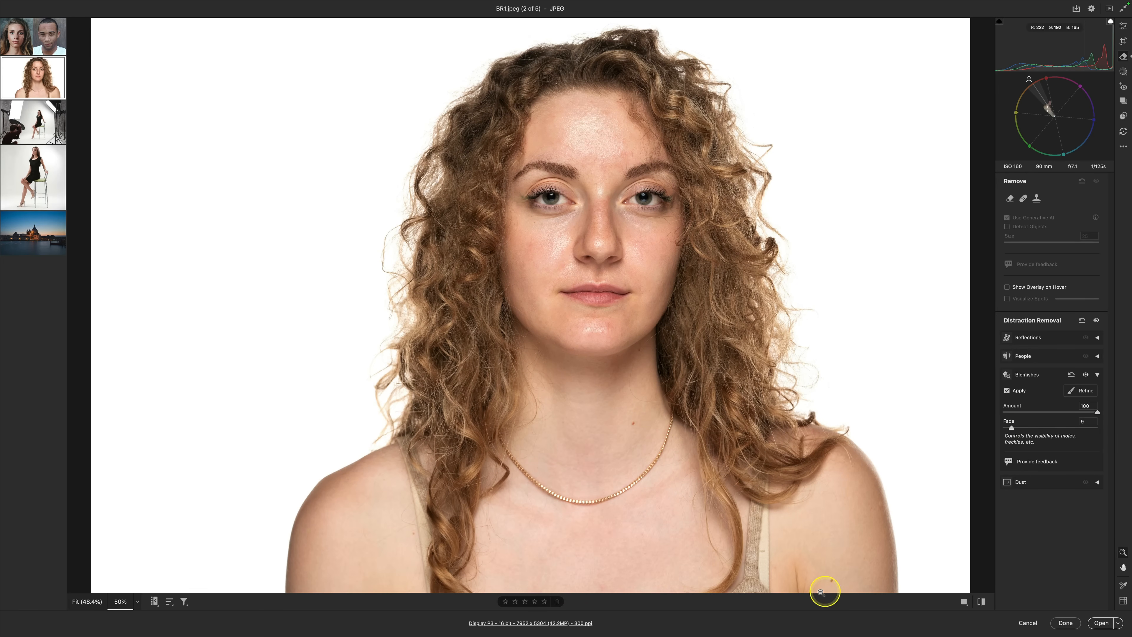
left_click_drag(1011, 428, 1104, 432)
Refine the blemish removal by restoring the mole on the neck near the necklace, and apply the refinement
left_click(1081, 394)
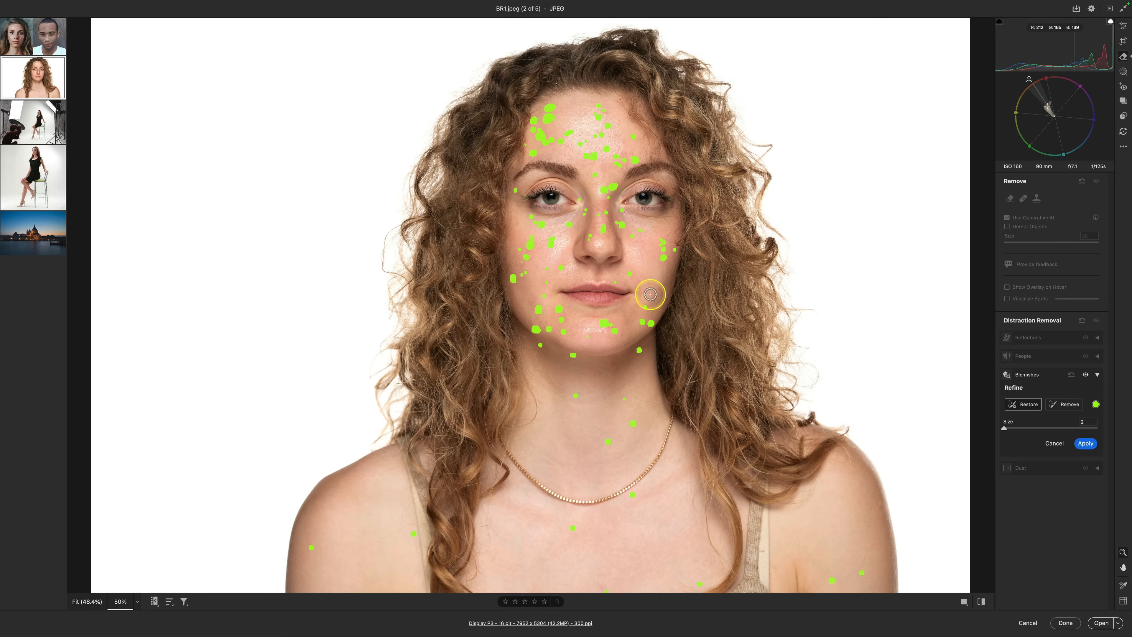
key("super+equal")
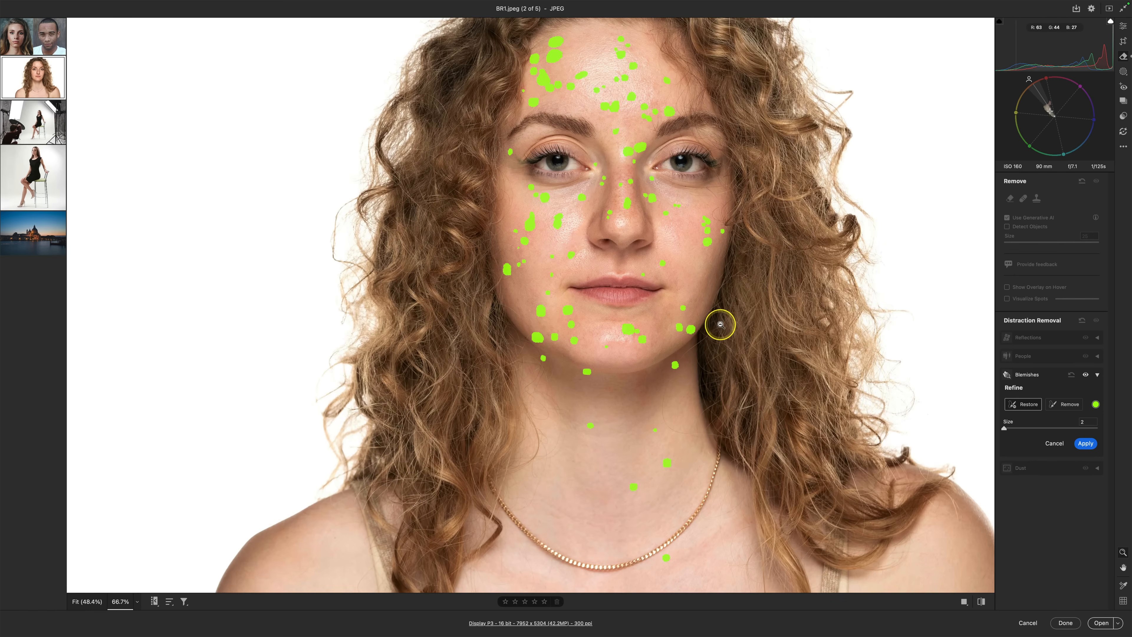
left_click_drag(823, 234, 809, 291)
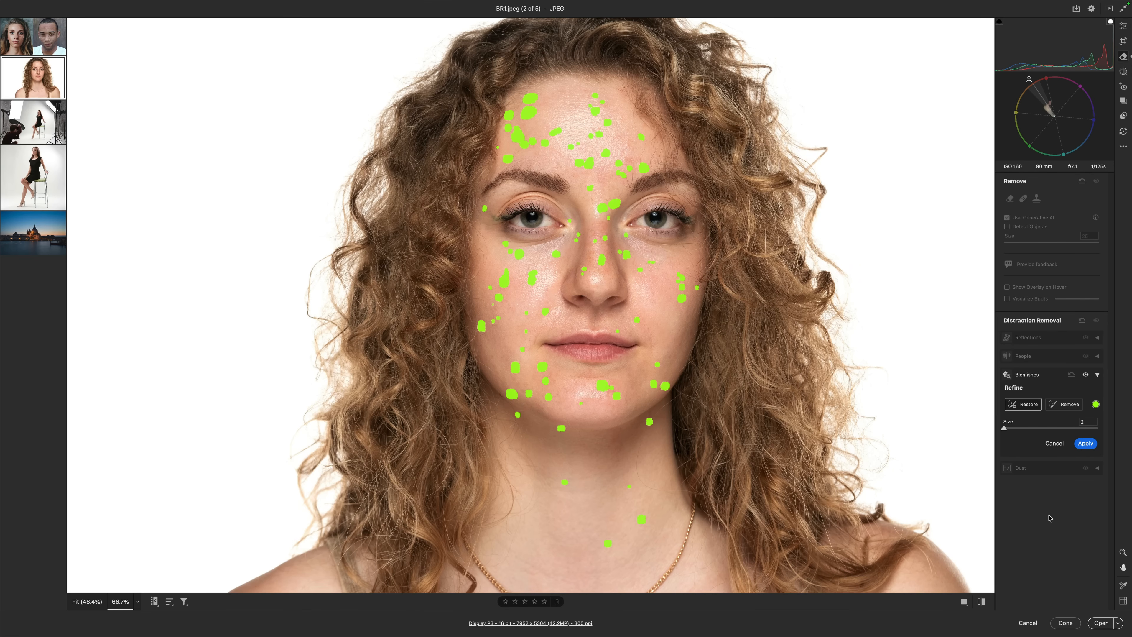
left_click(1086, 376)
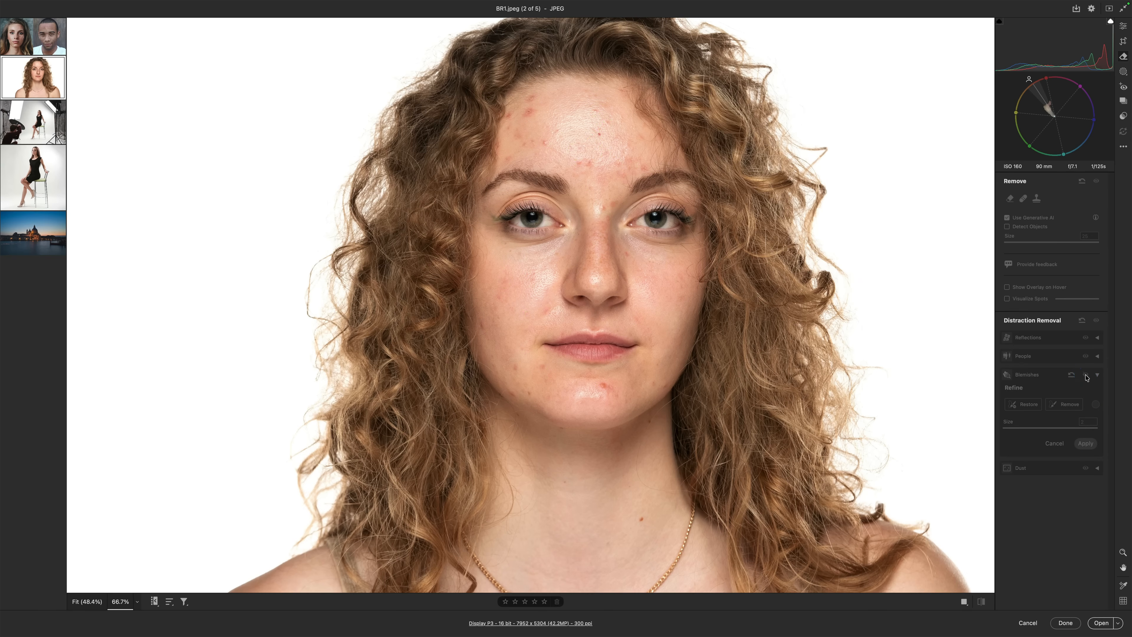
left_click(1085, 376)
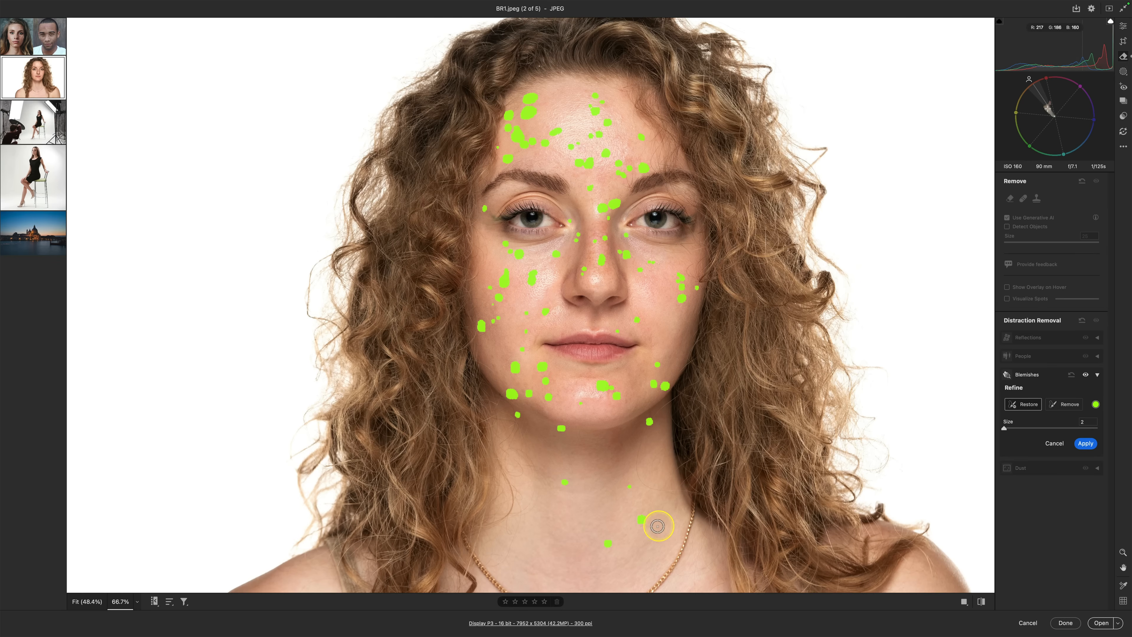
mouse_move(654, 520)
left_mouse_down()
mouse_move(636, 521)
mouse_move(655, 522)
left_mouse_up()
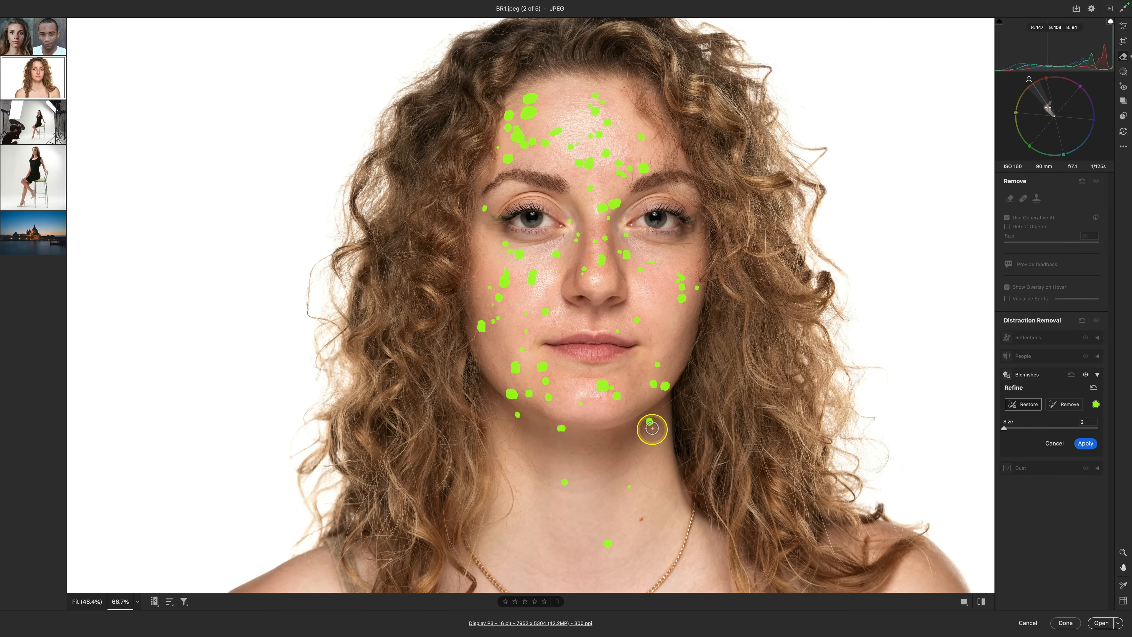
left_click(753, 458)
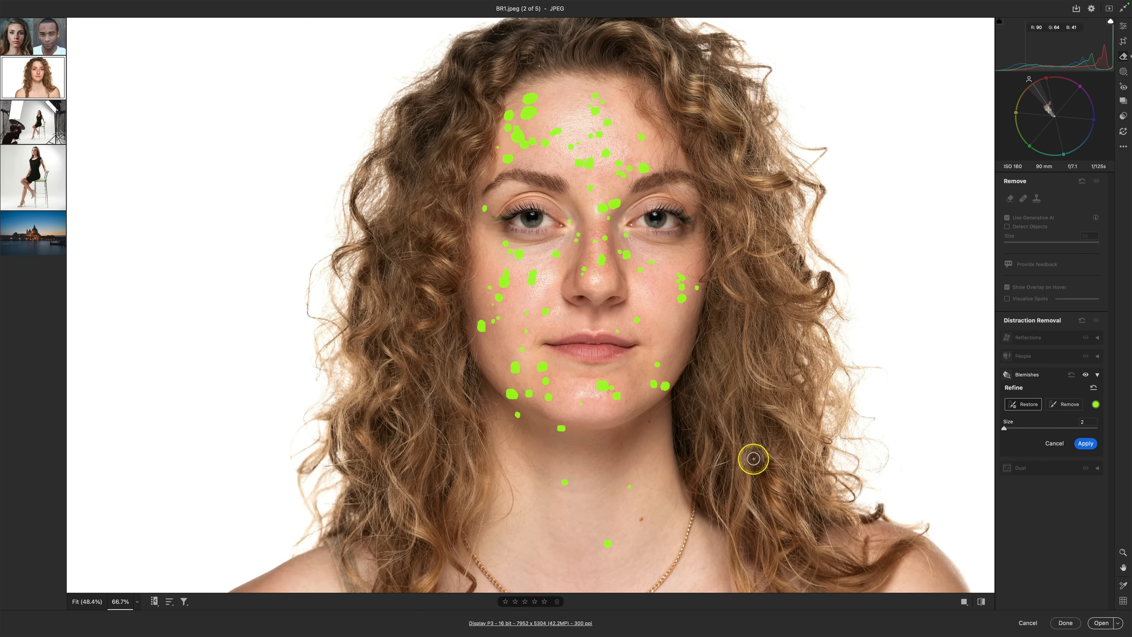
left_click(1086, 443)
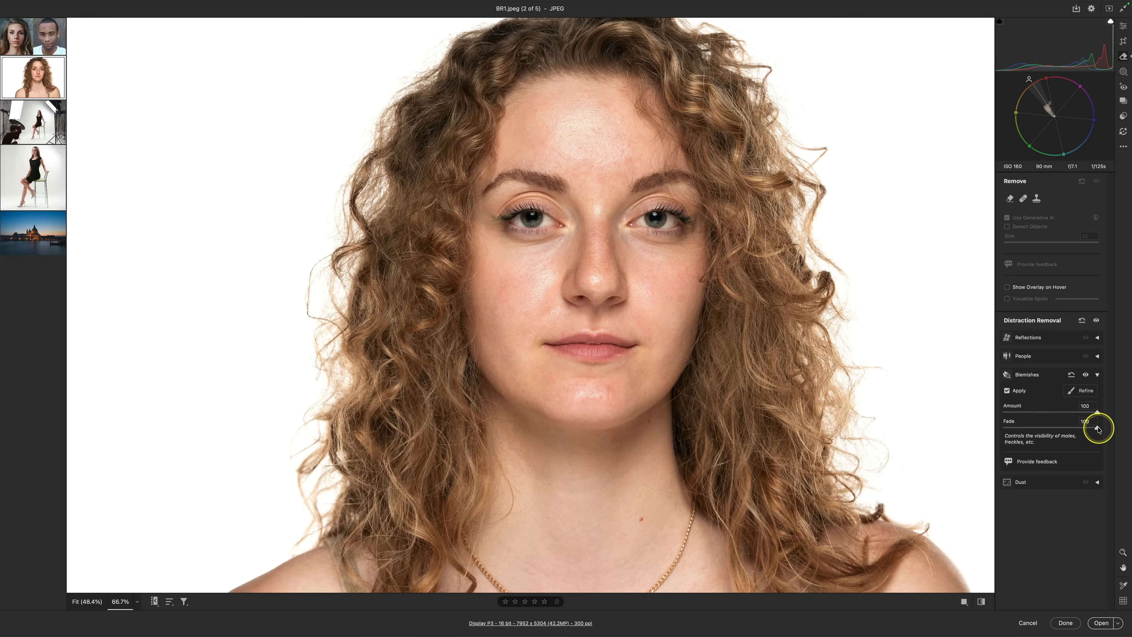
mouse_move(1096, 434)
left_mouse_down()
mouse_move(1003, 436)
mouse_move(1105, 436)
left_mouse_up()
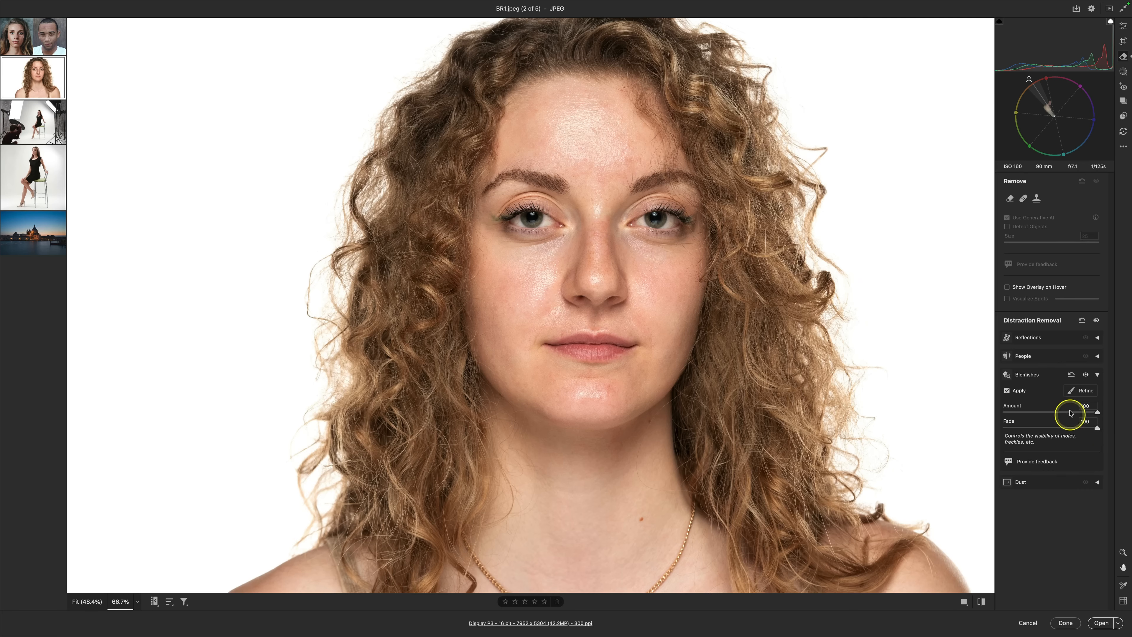
Refine the blemishes by removing the neck mole, apply it, and compare the portrait with blemish removal off and on
left_click(1071, 392)
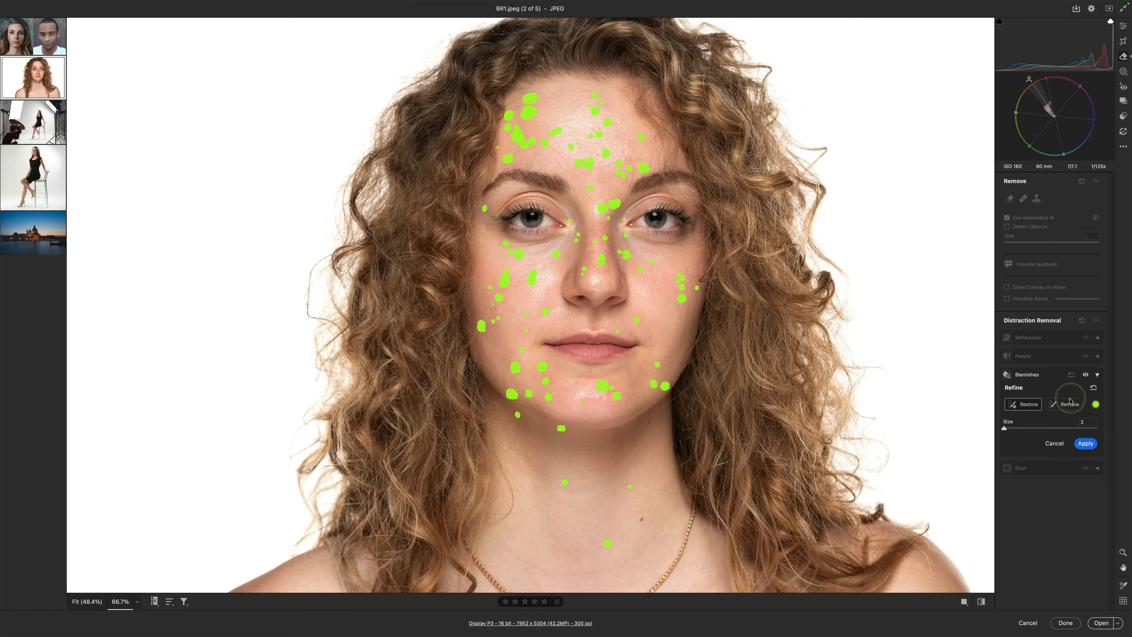
left_click(1064, 404)
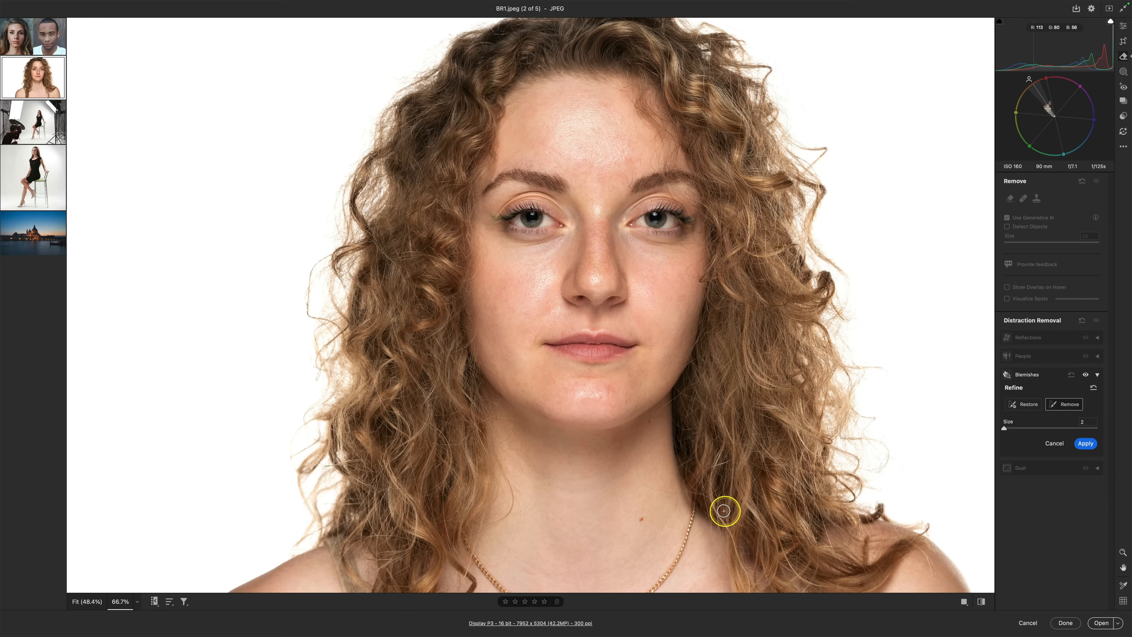
key("[")
key("]")
left_click(644, 519)
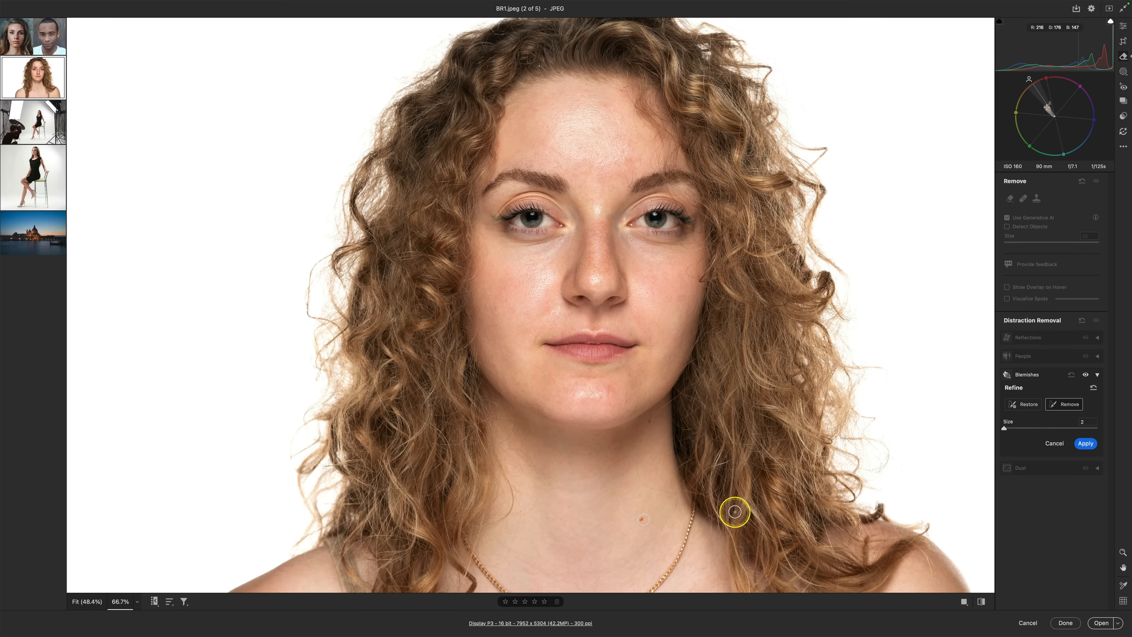
left_click(650, 422)
left_click(1085, 443)
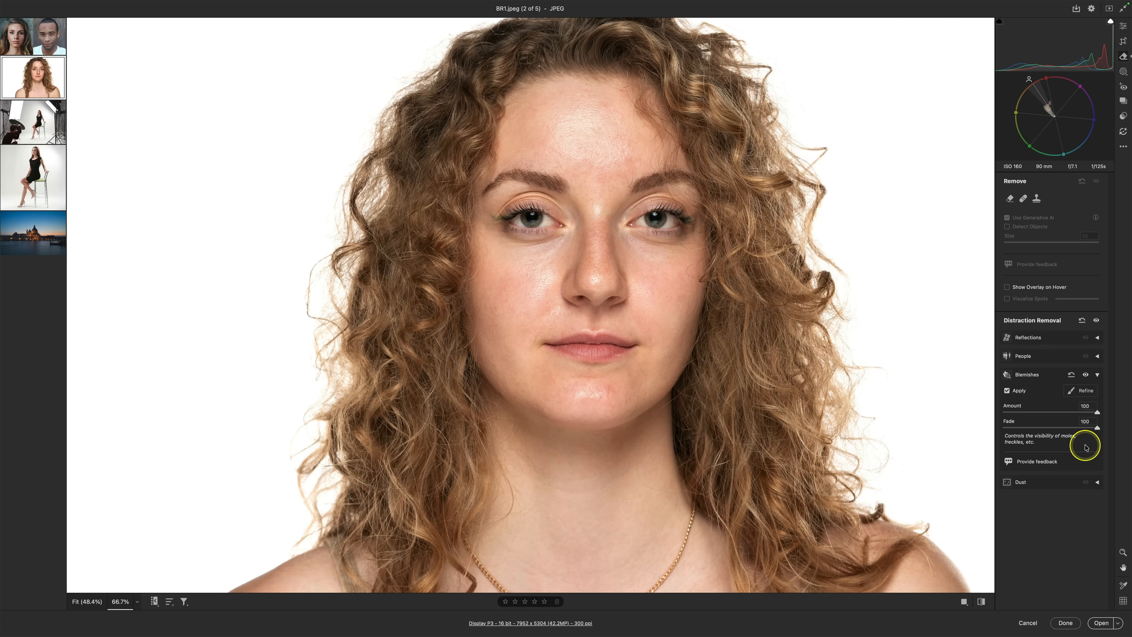
left_click(1085, 375)
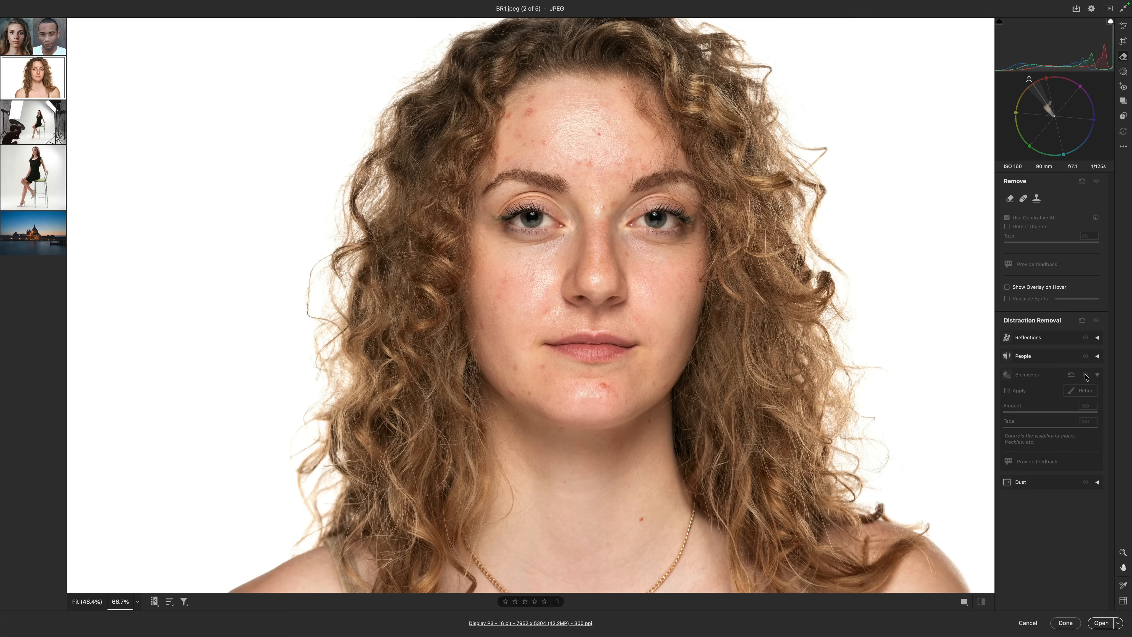
left_click(1086, 376)
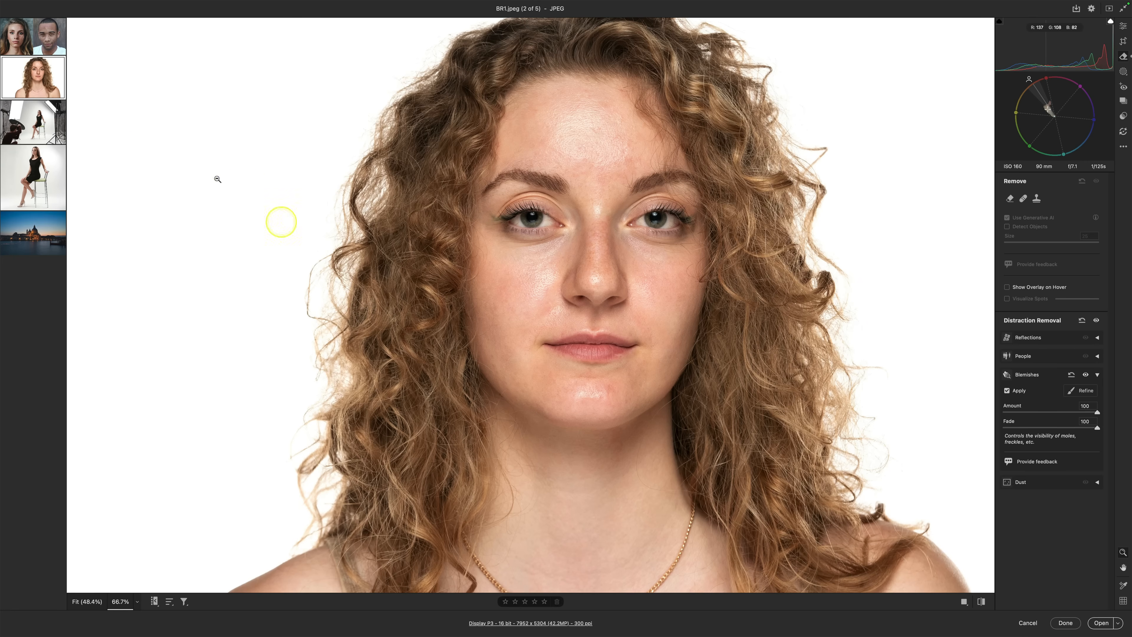
Switch to BR People.jpg and apply blemish removal to the photo
left_click(38, 50)
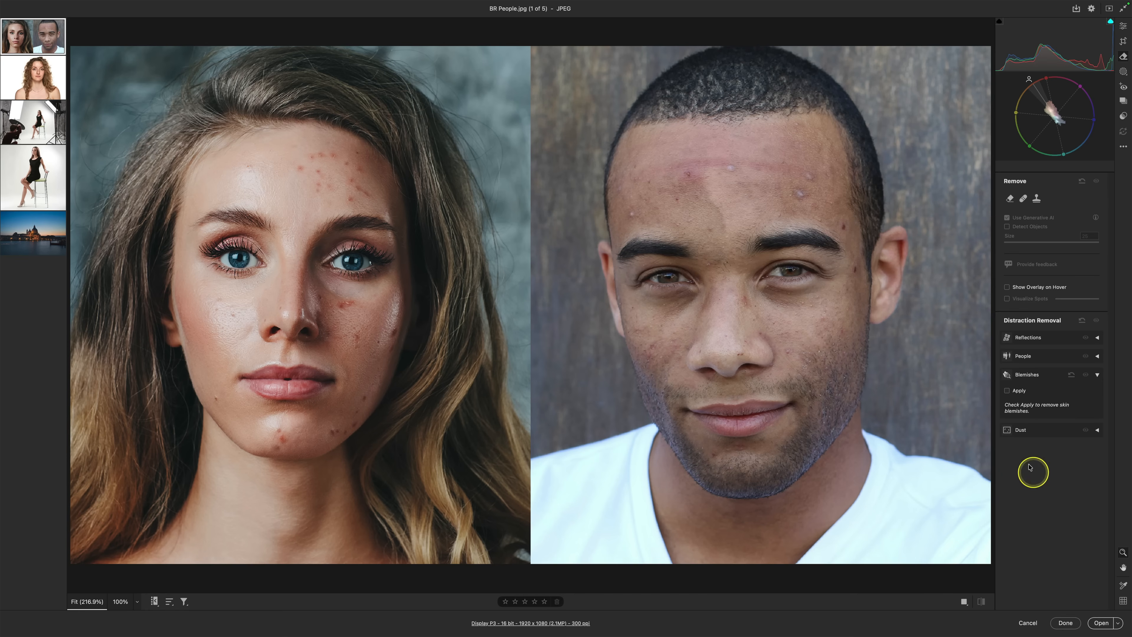
left_click(1008, 391)
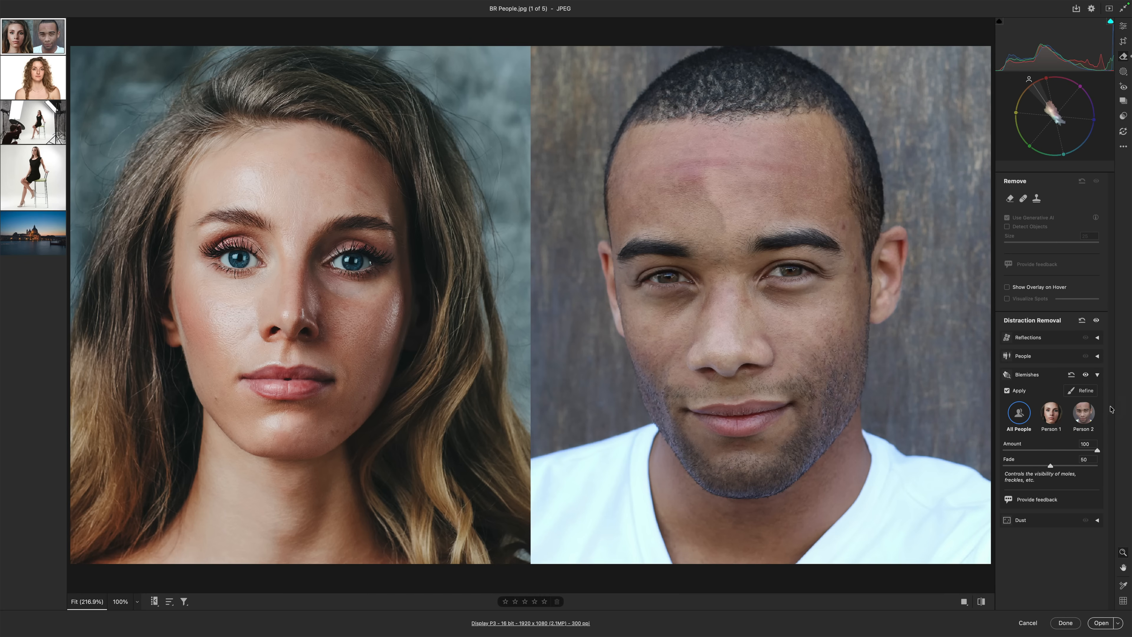
Enable Show Overlay on Hover and examine the detected blemishes for Person 1, Person 2 and All People
left_click(1051, 413)
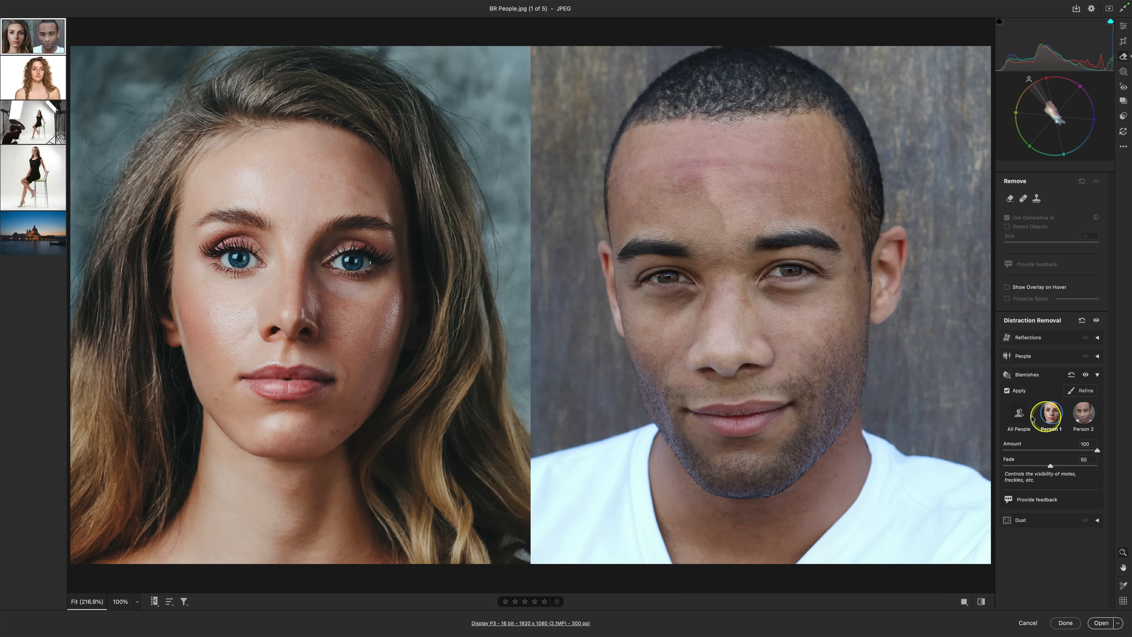
key("v")
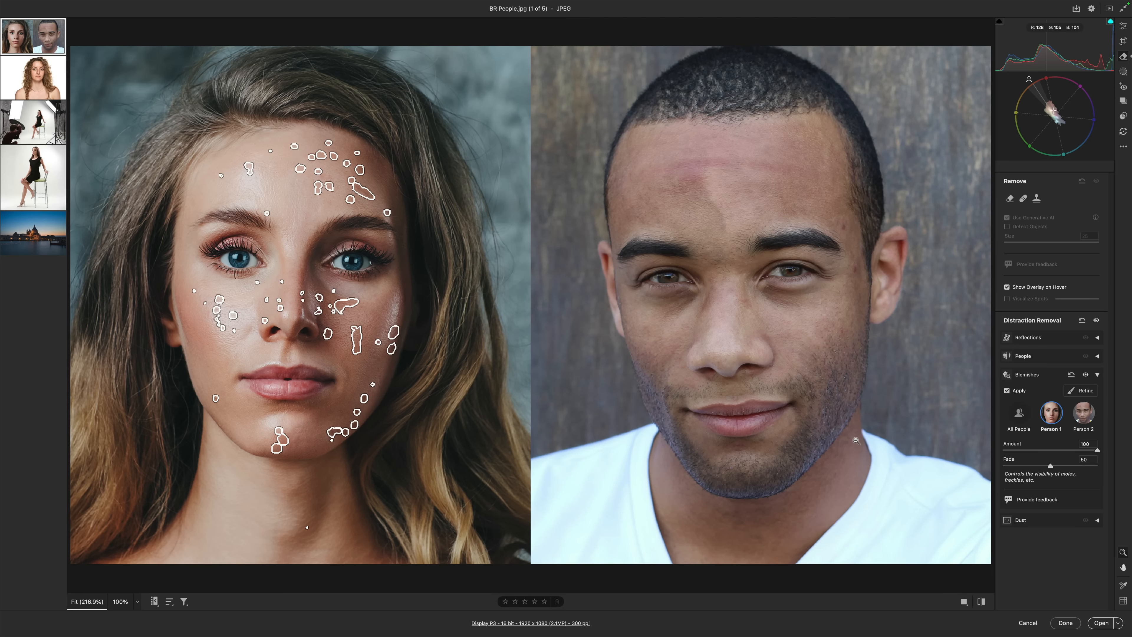
left_click(1083, 413)
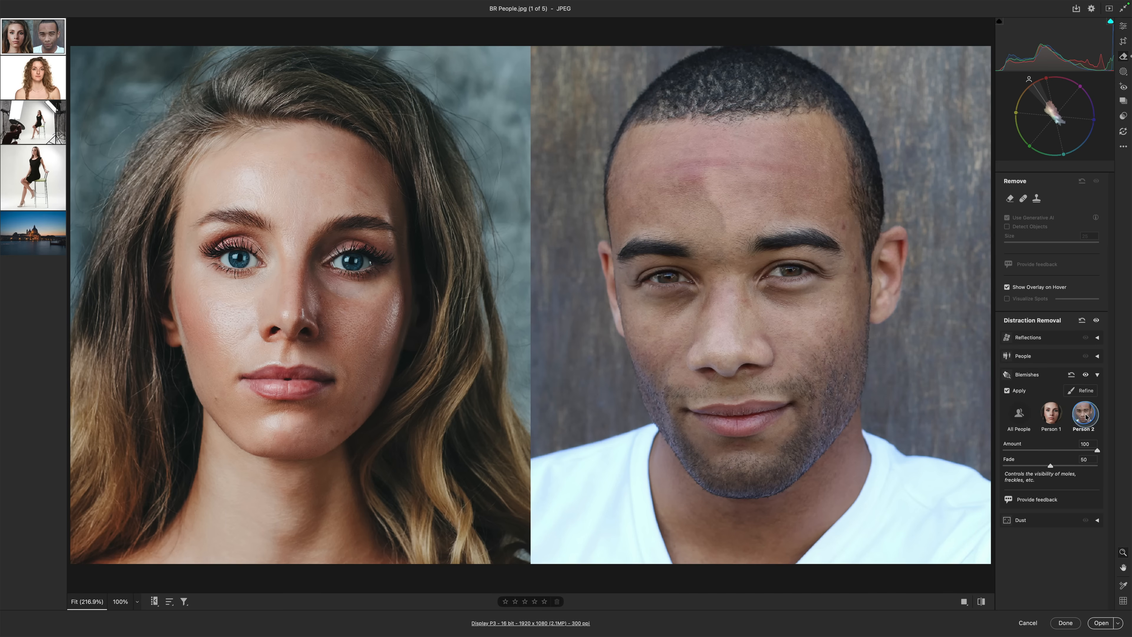
left_click(940, 422)
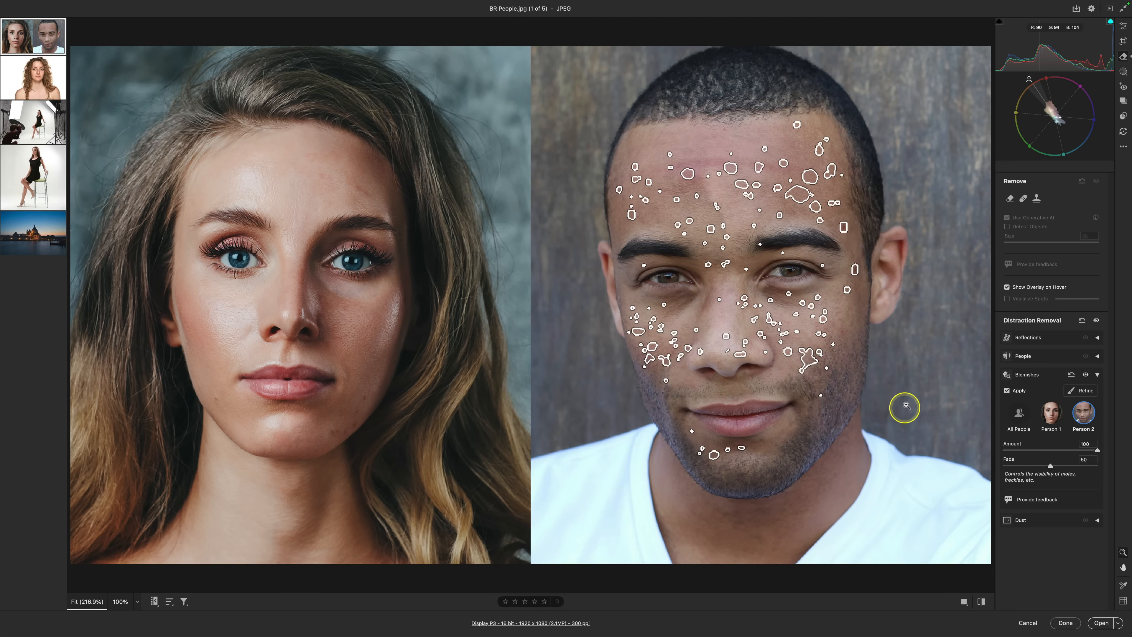
left_click(1020, 413)
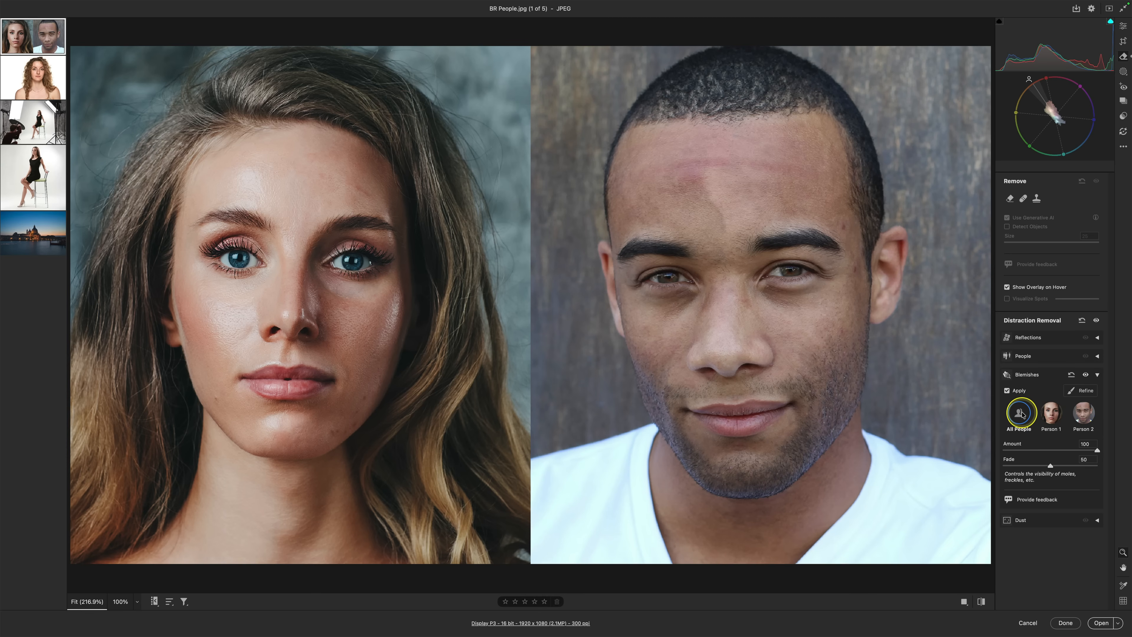
mouse_move(888, 411)
Set the blemish Fade to 100 for Person 1 and to 92 for Person 2
left_click(1051, 414)
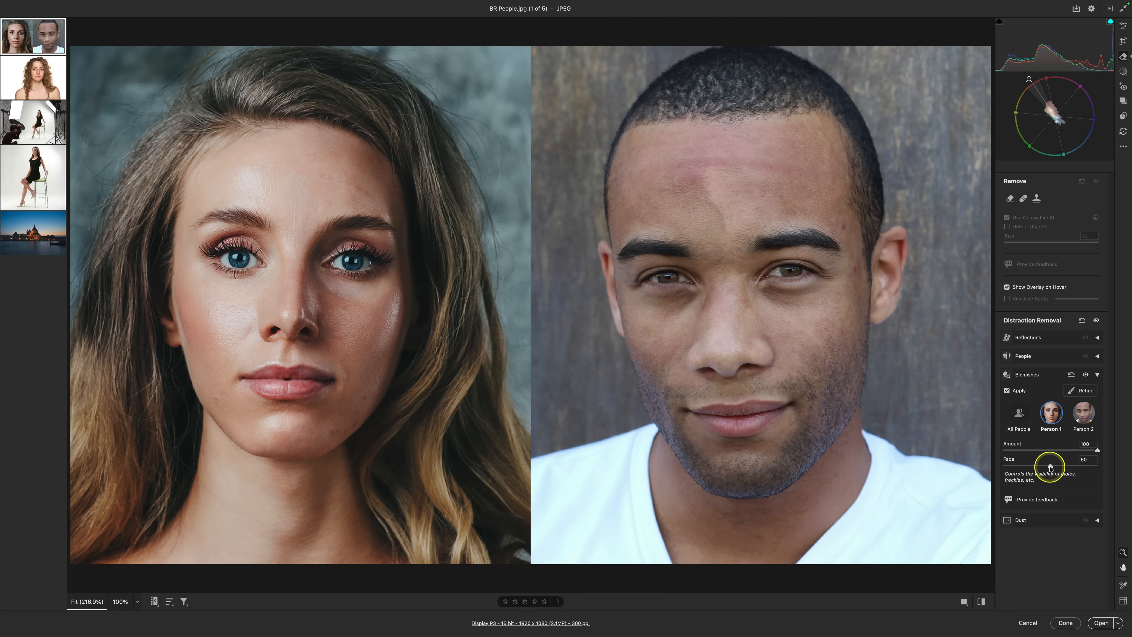
left_click_drag(1050, 466, 1109, 468)
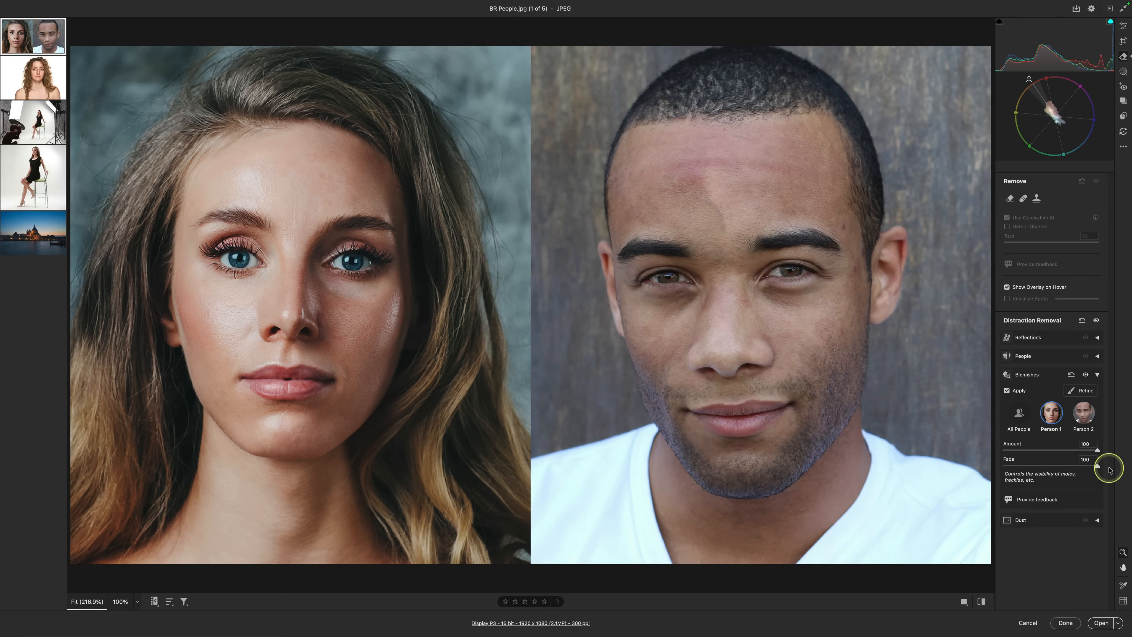
left_click(1083, 418)
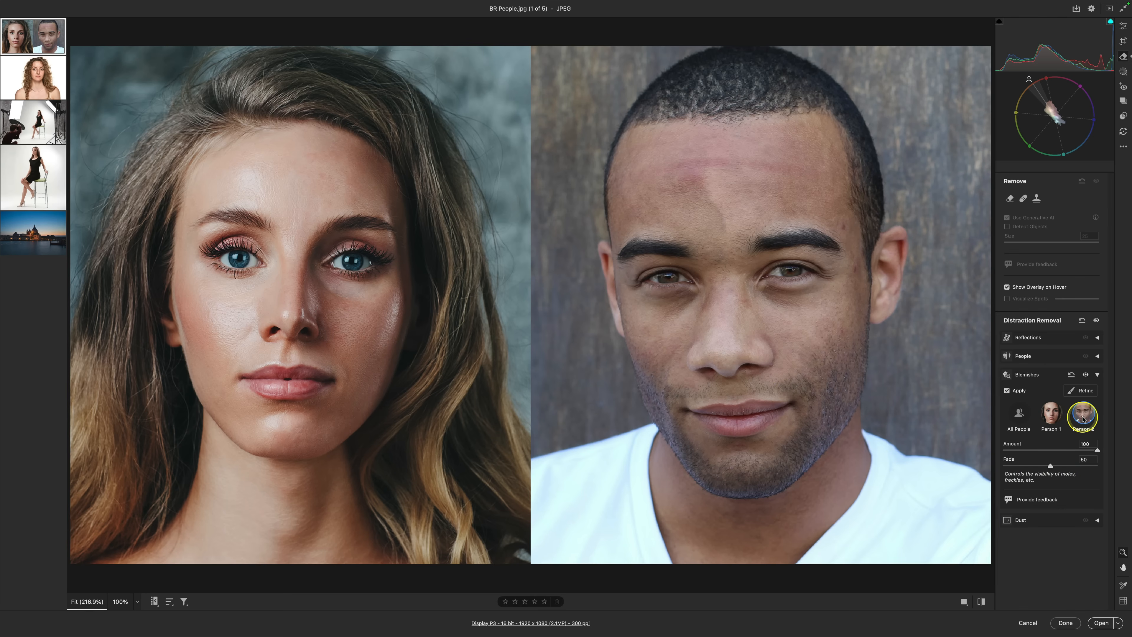
left_click(1052, 413)
left_click(1088, 415)
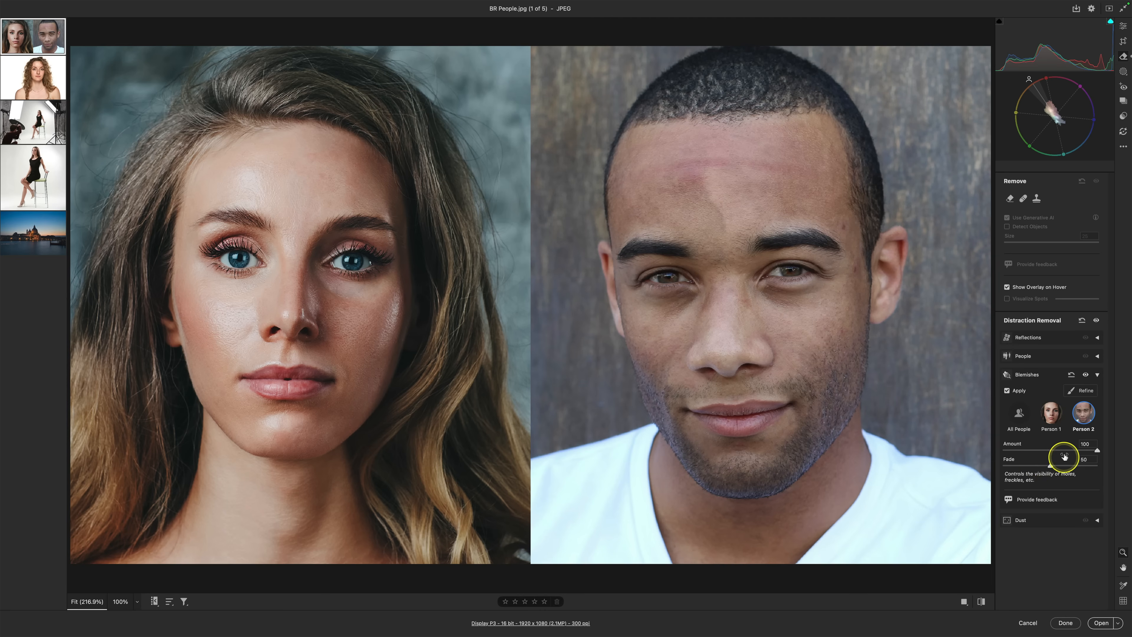
left_click_drag(1050, 467, 1088, 467)
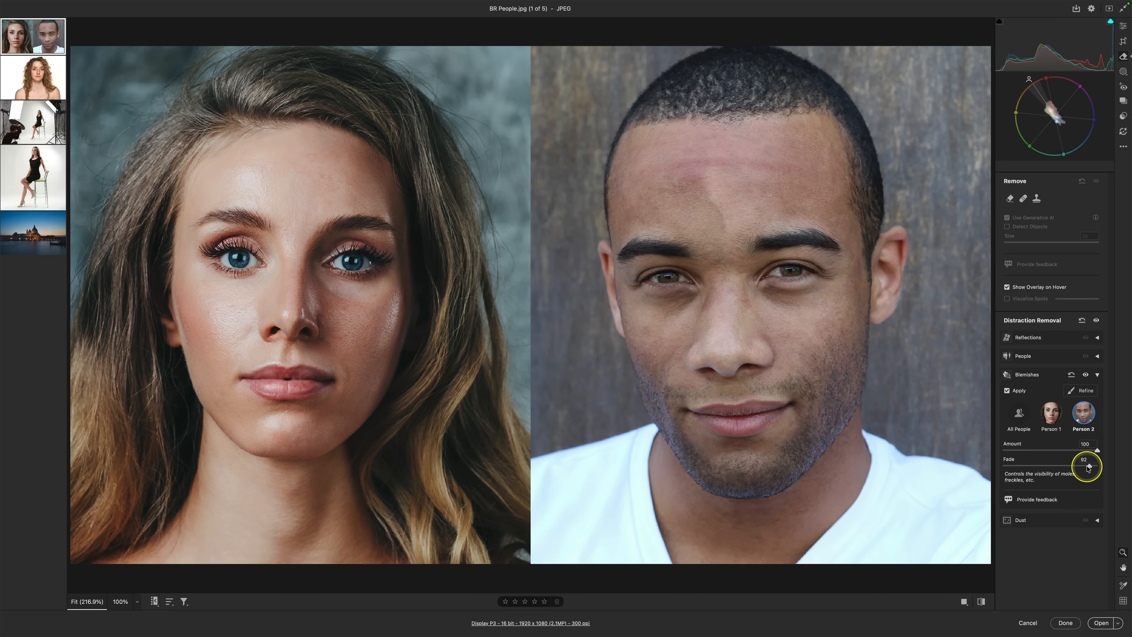
Open the blemish refinement in Restore mode and examine the detected spots for Person 1, Person 2 and All People
left_click(1075, 391)
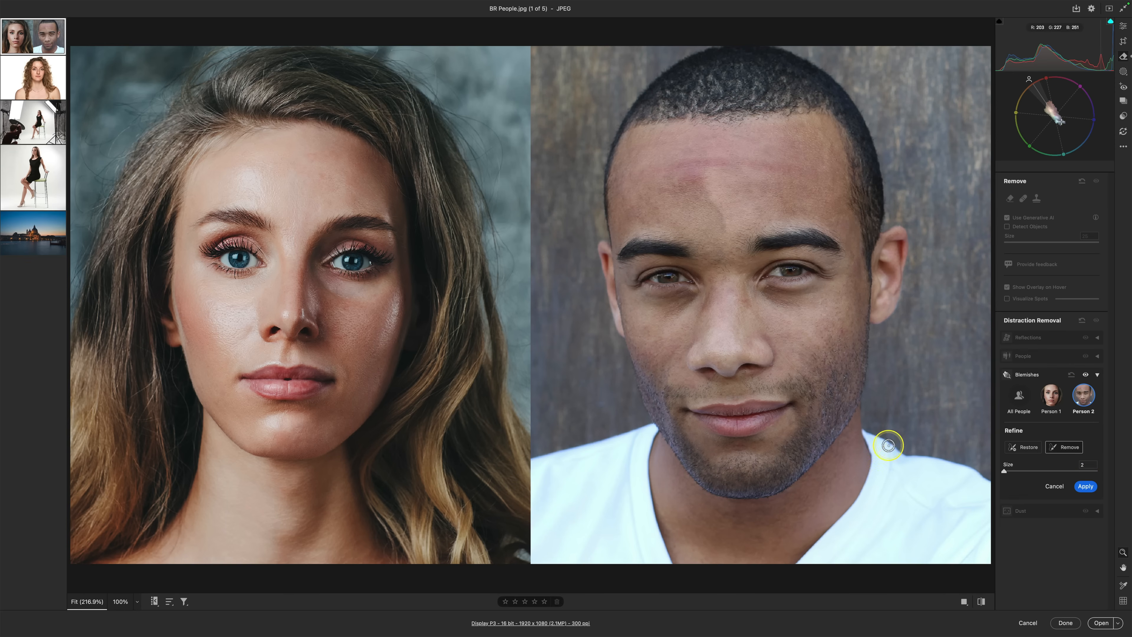
left_click(1051, 397)
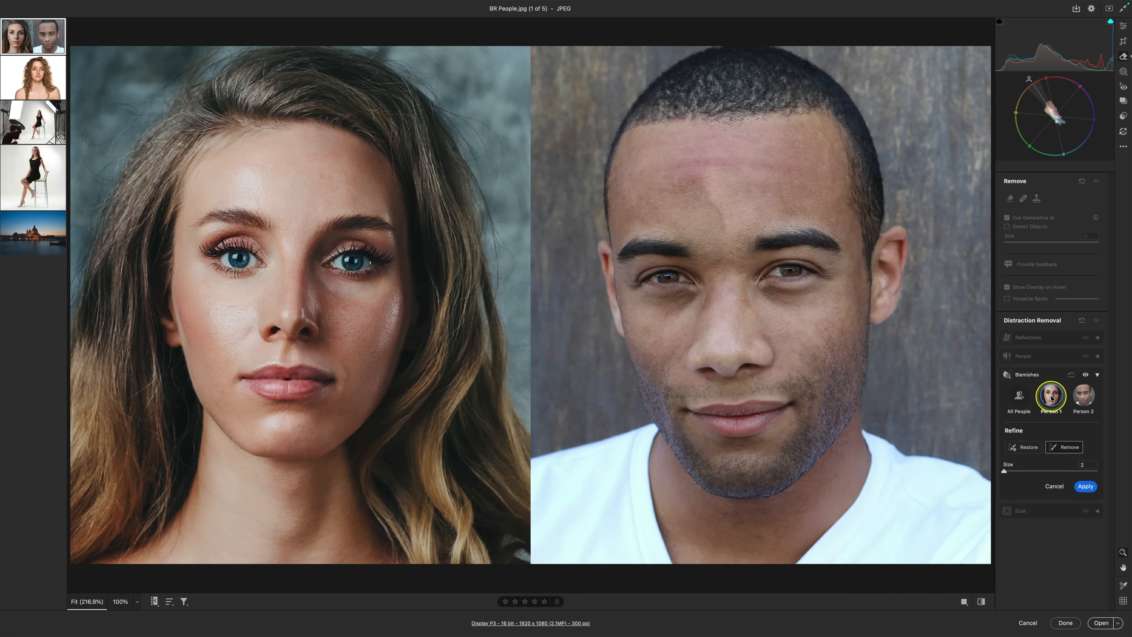
left_click(1028, 447)
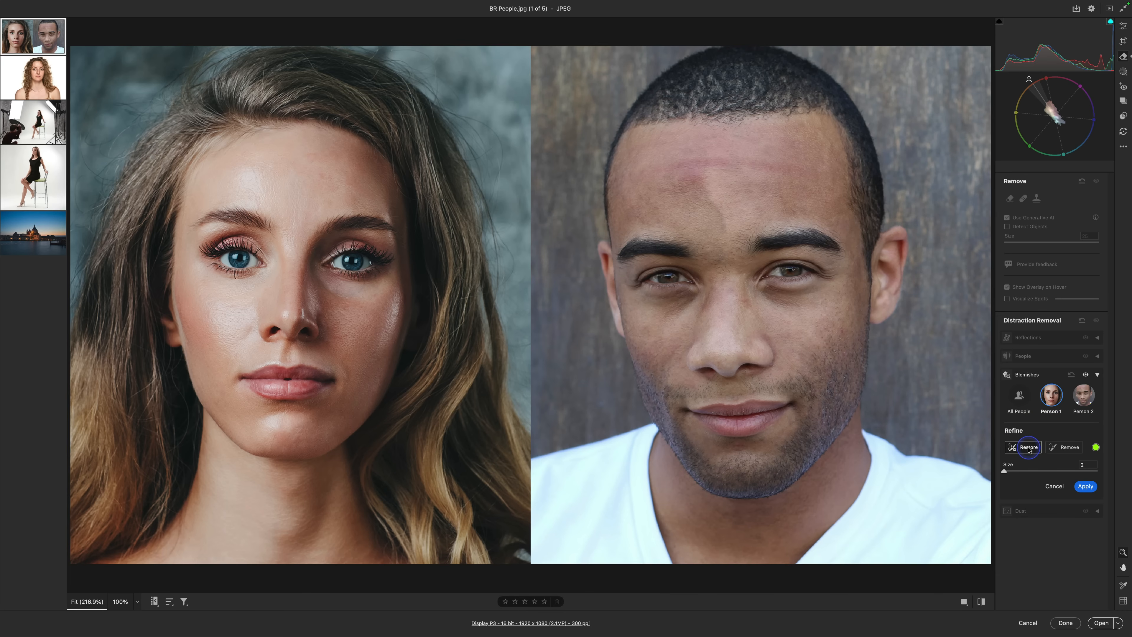
left_click(1029, 448)
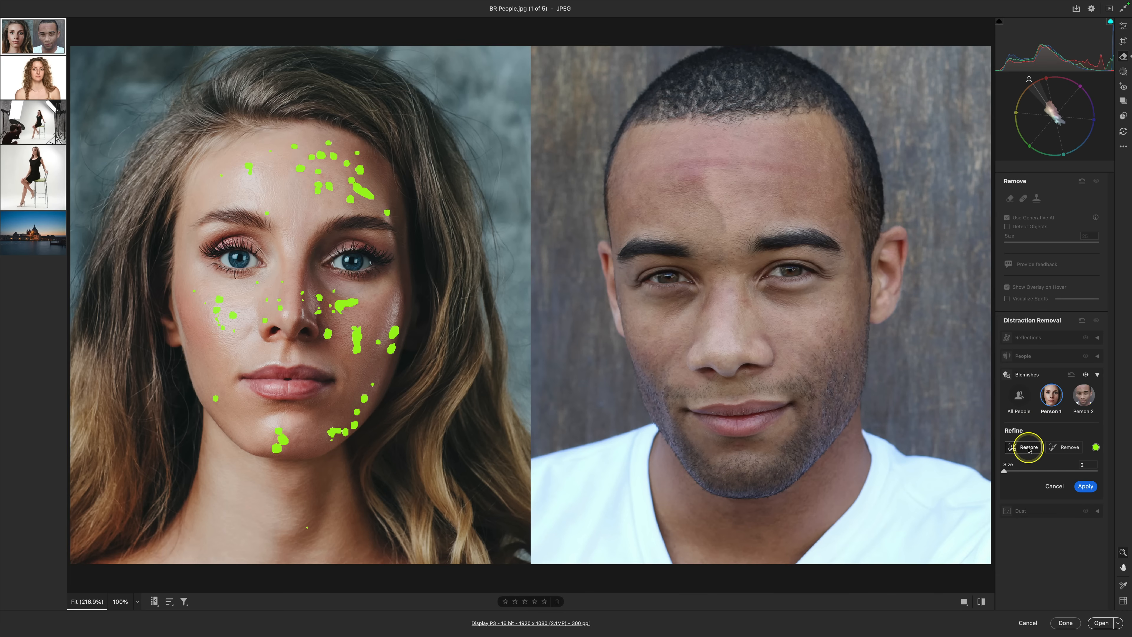
left_click(1084, 399)
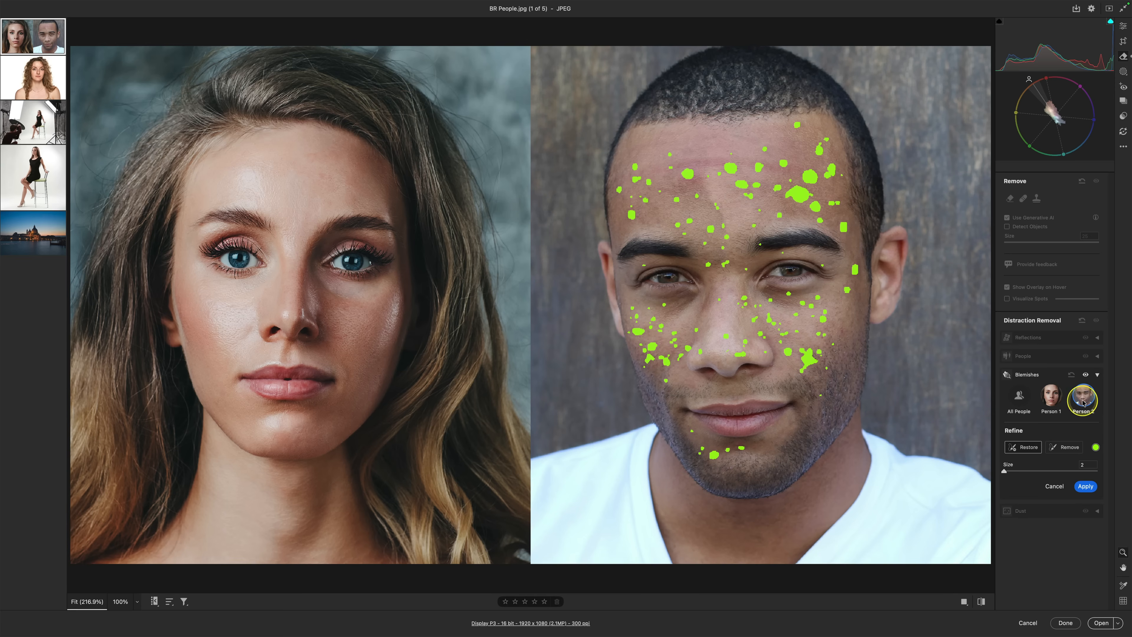
left_click(1019, 397)
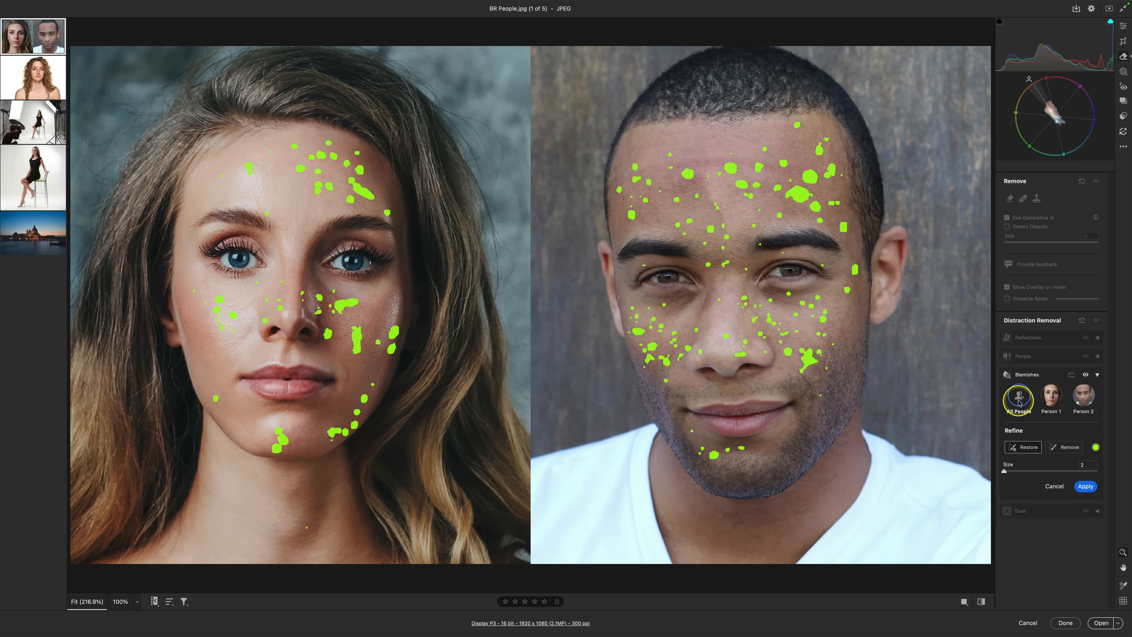
left_click(1048, 399)
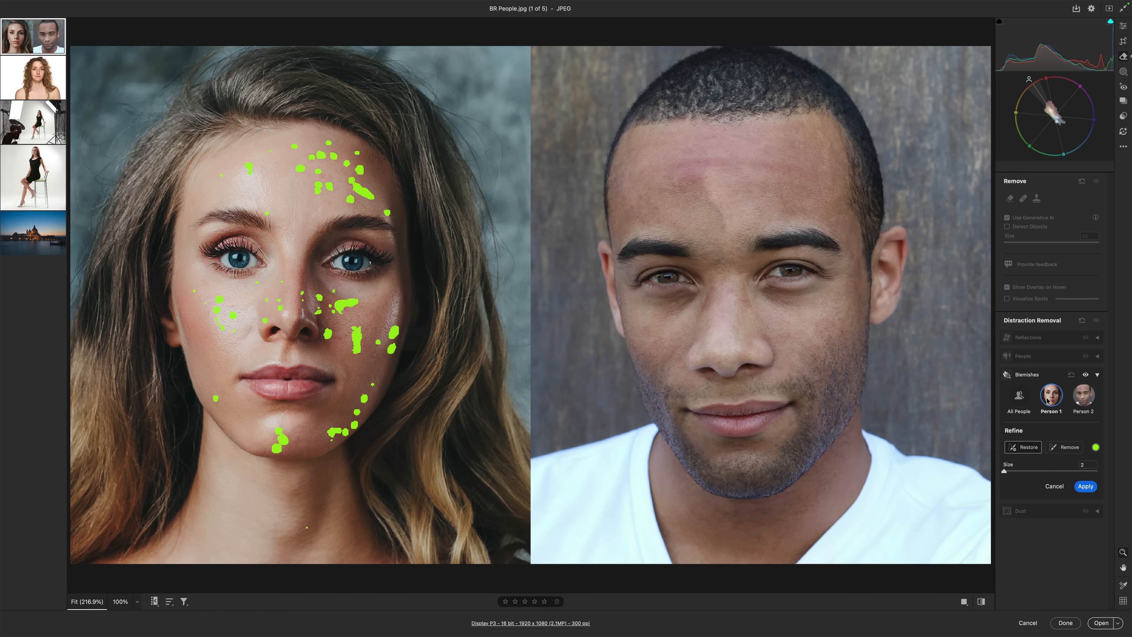
Compare both portraits with blemish removal off and on while refining Person 1
left_click(1086, 376)
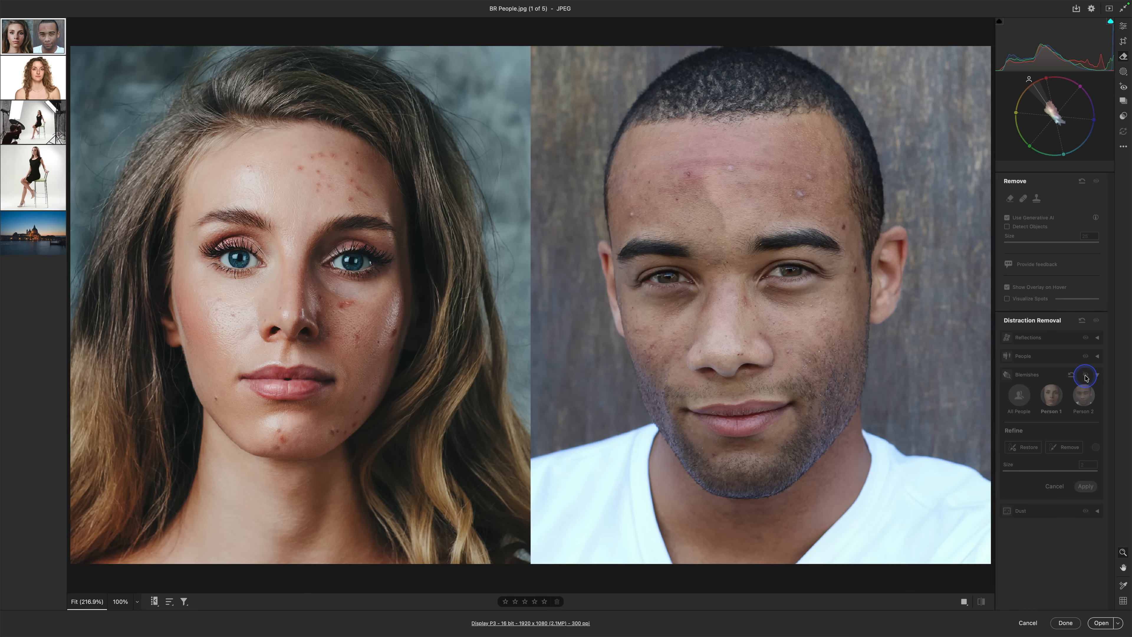
left_click(1086, 375)
left_click(1085, 376)
left_click(1086, 376)
left_click(1086, 376)
left_click(1086, 376)
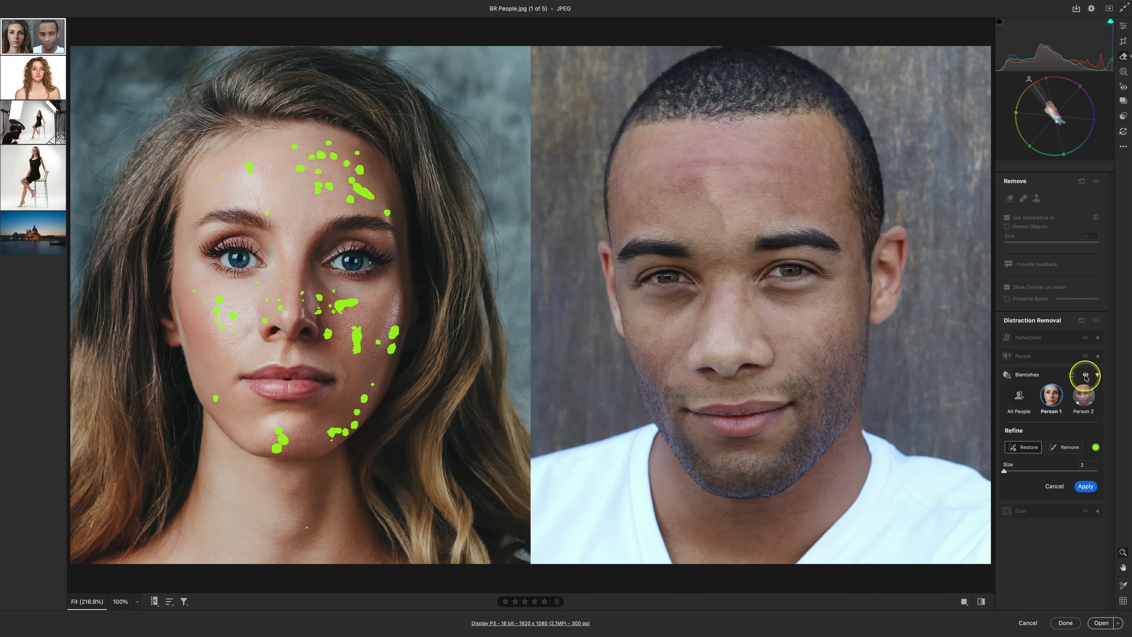
Apply the blemish refinement with All People selected and compare the photo with blemish removal off and on
left_click(1019, 398)
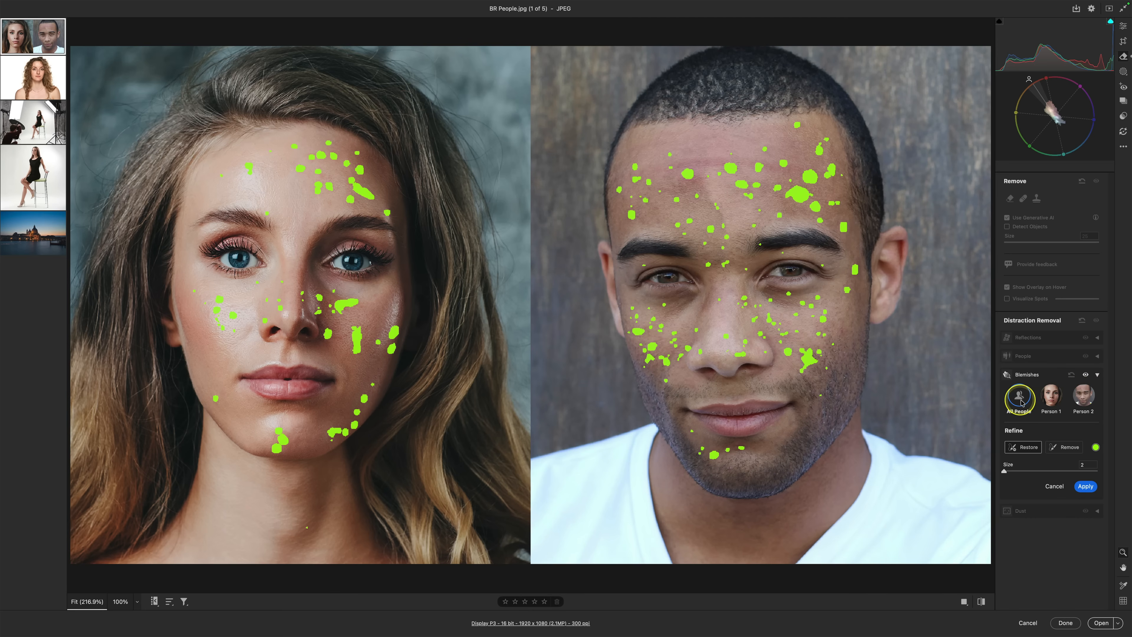
left_click(1086, 486)
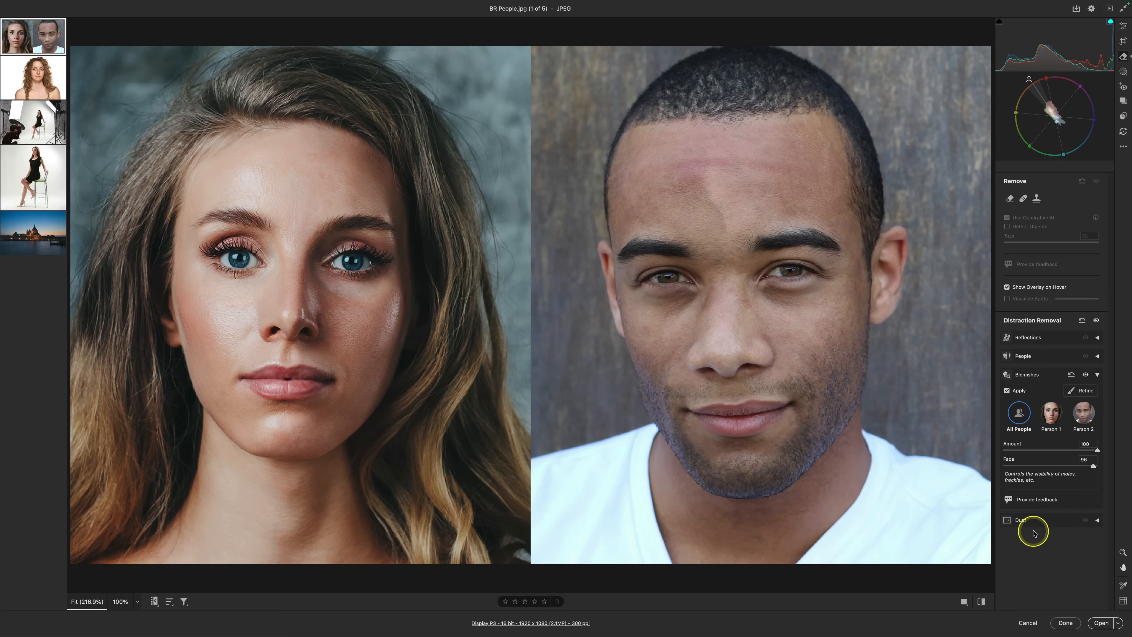
left_click(1086, 376)
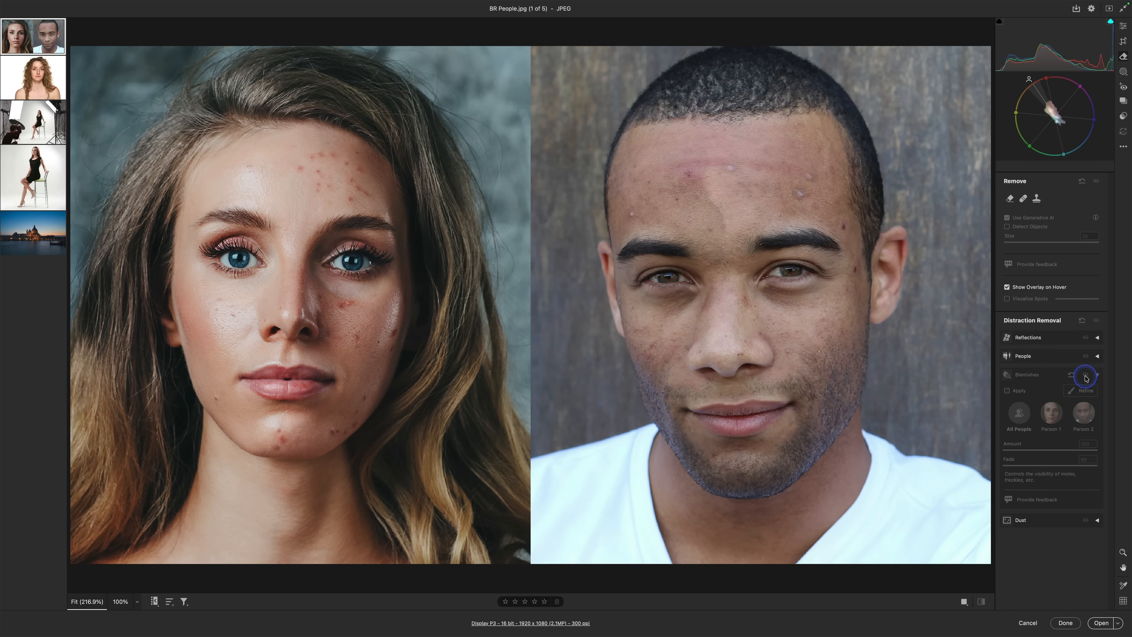
left_click(1086, 376)
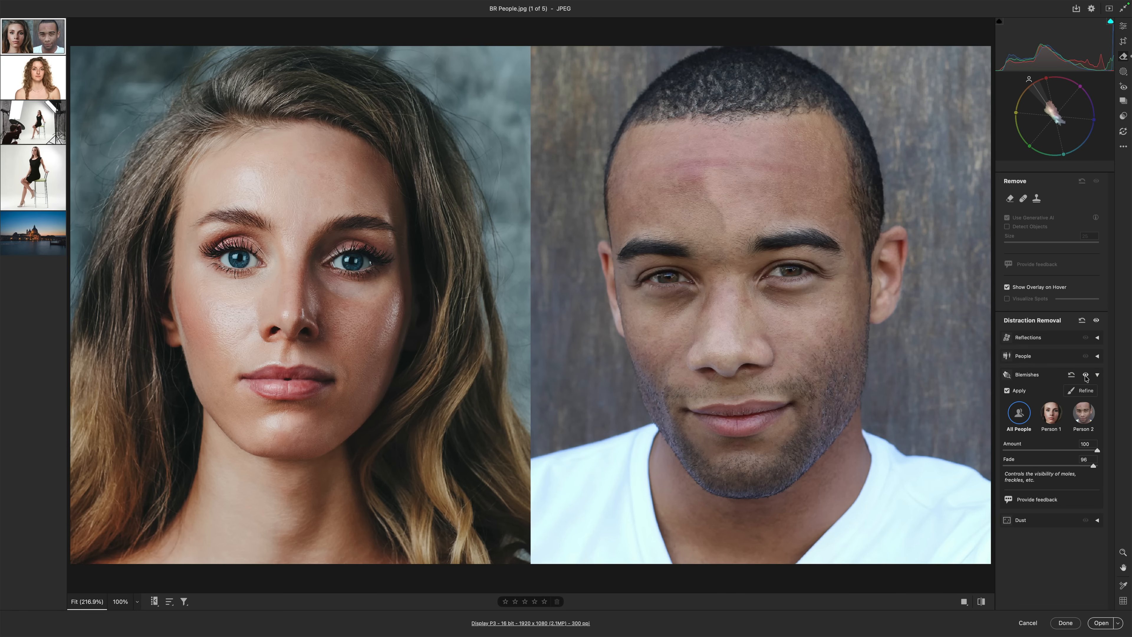
left_click(1086, 376)
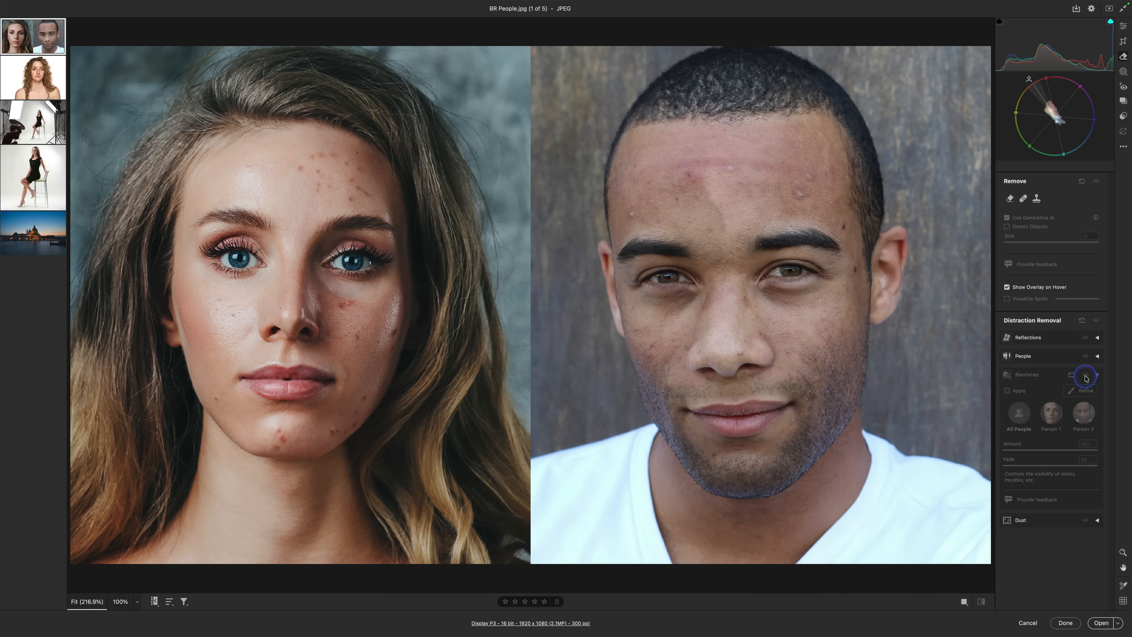
left_click(1085, 376)
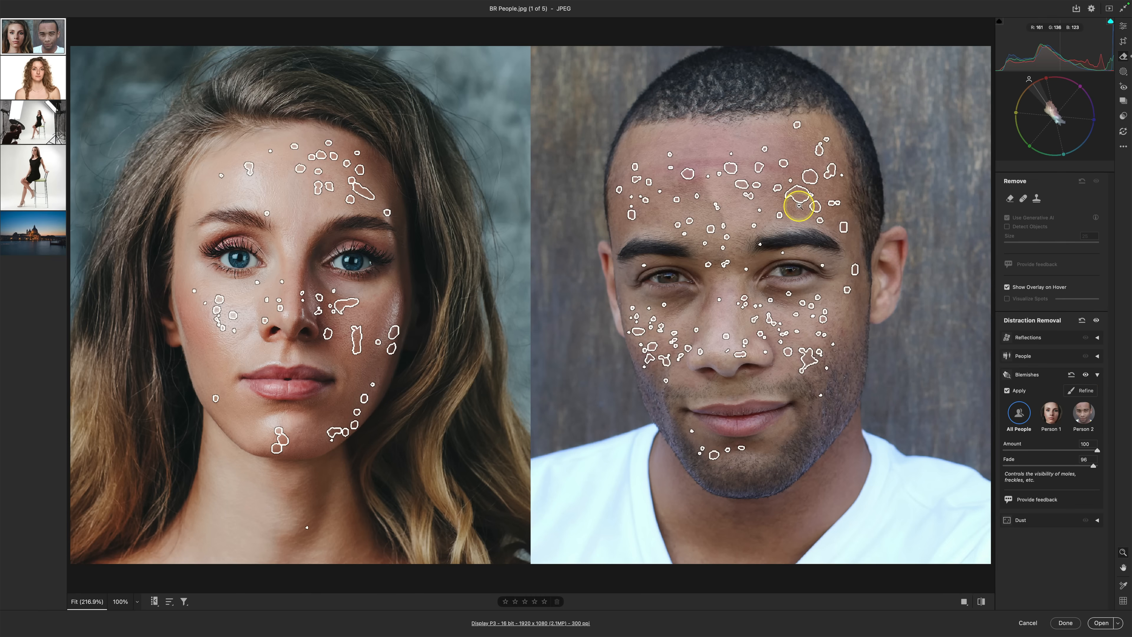
Disable Show Overlay on Hover, inspect the man's forehead up close, and compare the photo with blemish removal off and on
key("v")
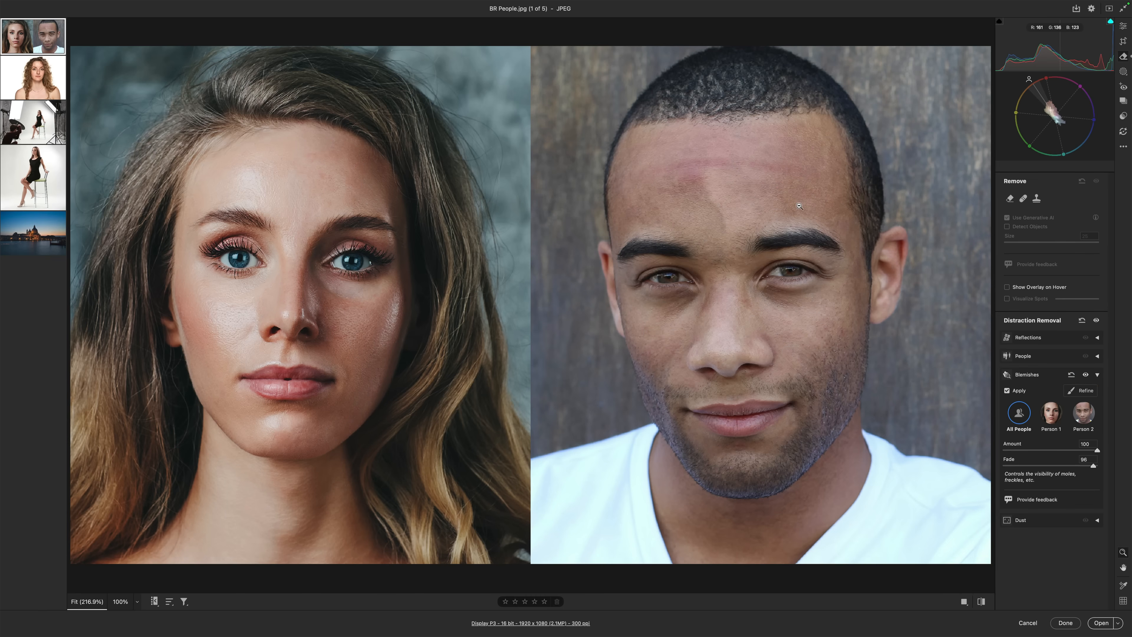
left_click(799, 206)
left_click_drag(800, 206, 903, 208)
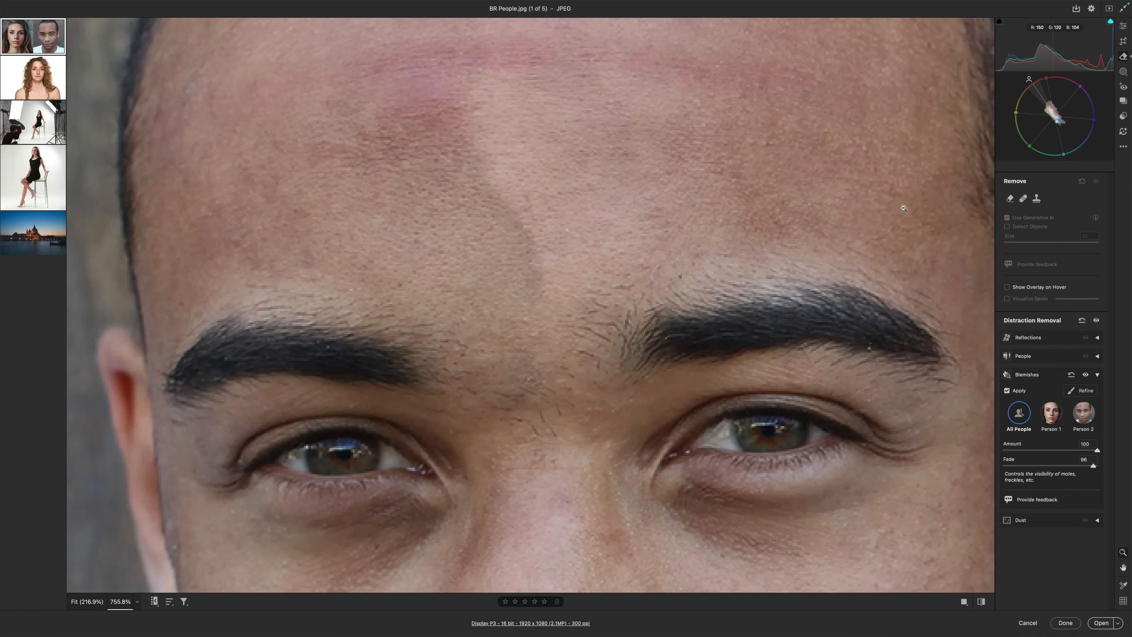
left_click(903, 208)
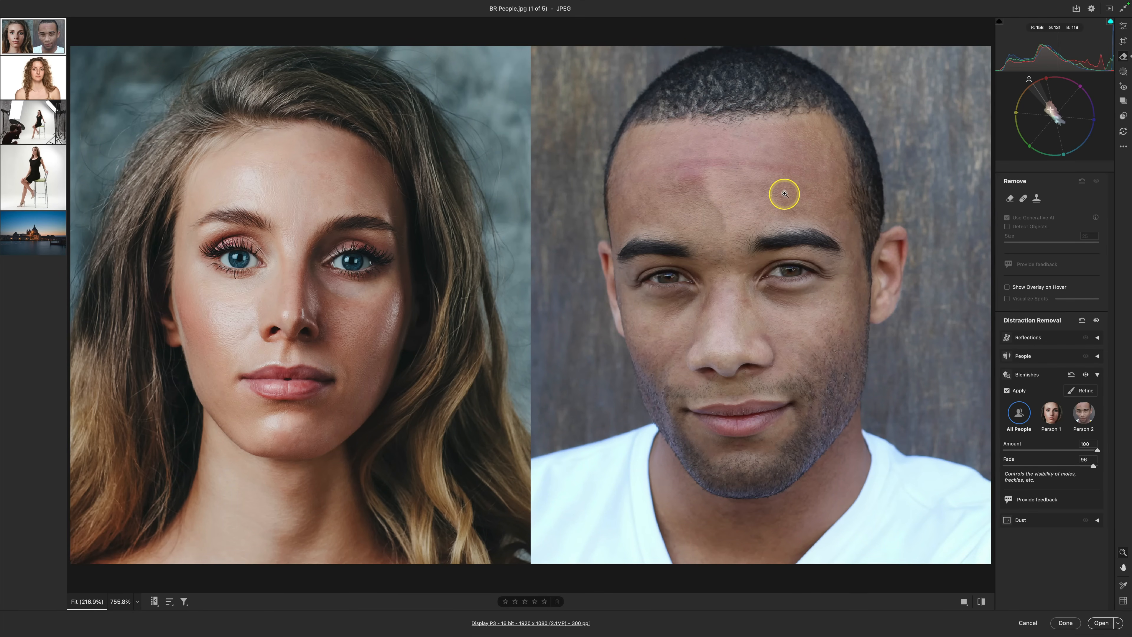
left_click(1084, 375)
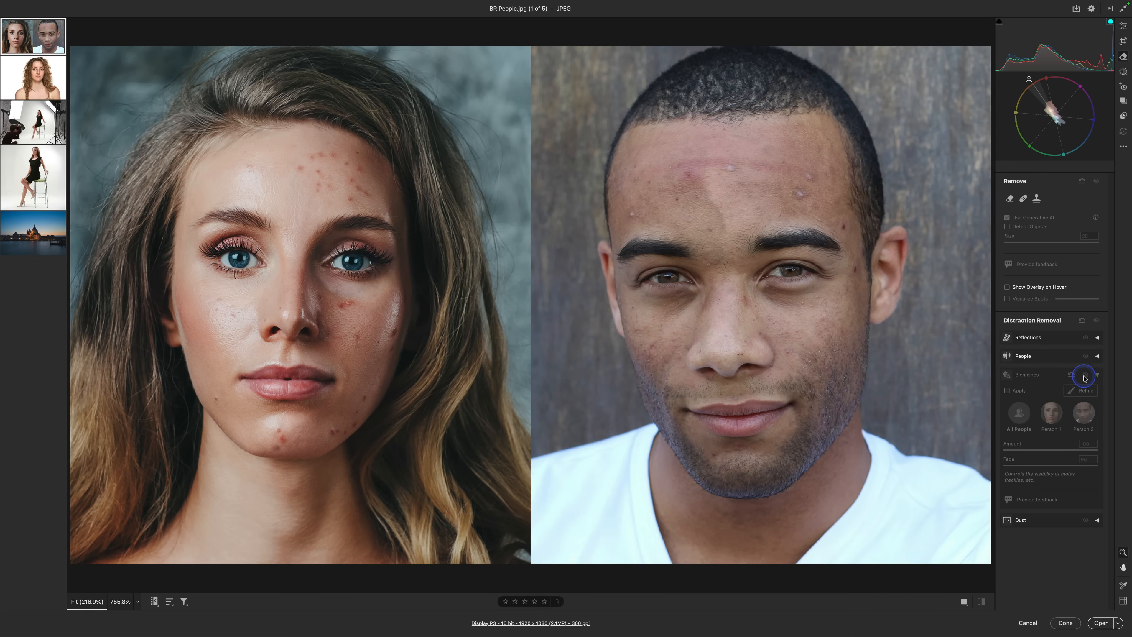
left_click(1085, 375)
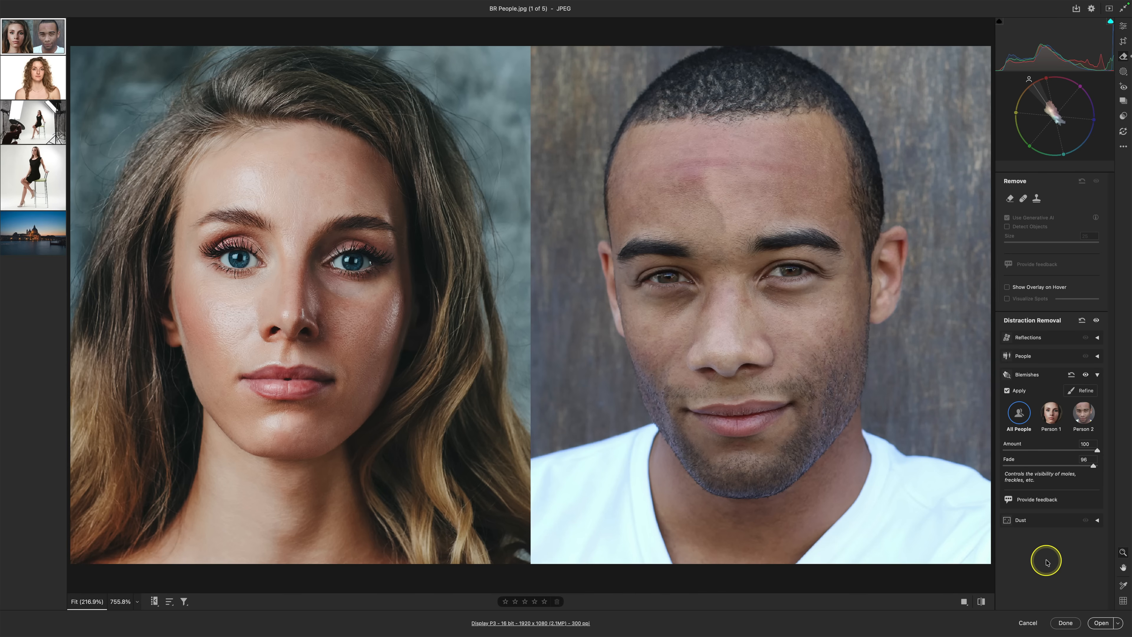
Check which edit settings the Modified subset selects for copying, and leave Copy Edit Settings without copying
left_click(1123, 147)
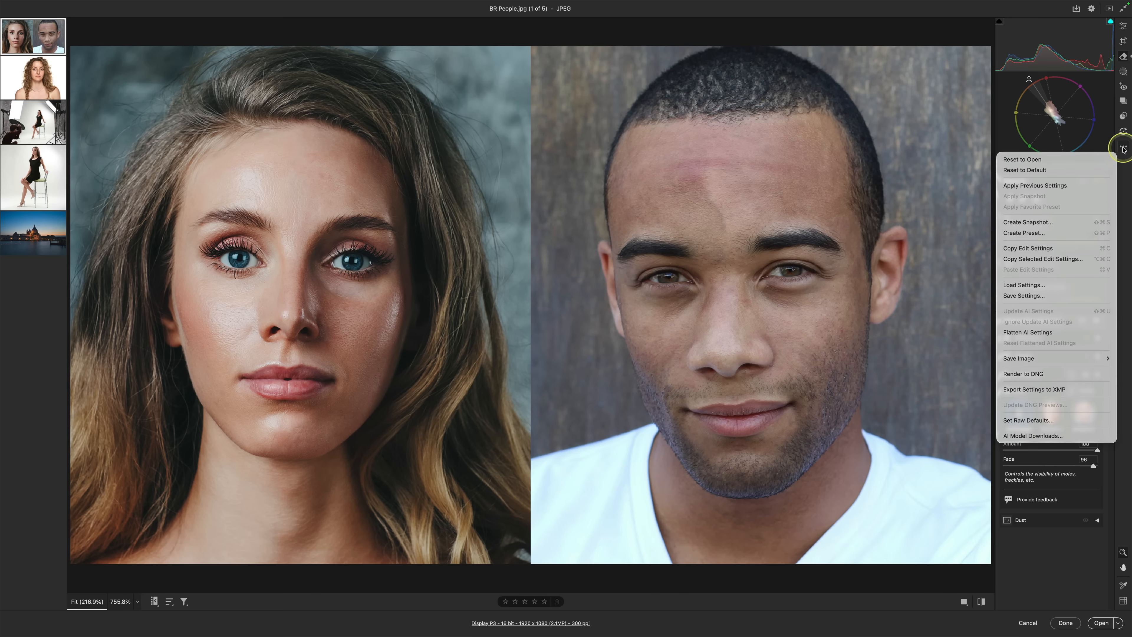
left_click(1070, 260)
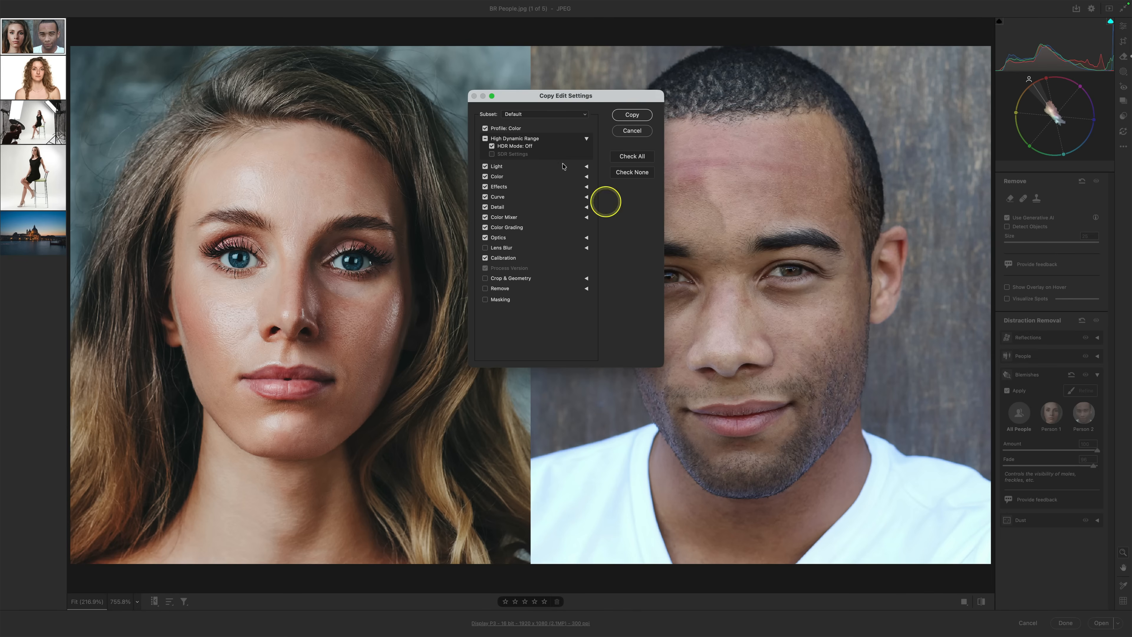
left_click(535, 114)
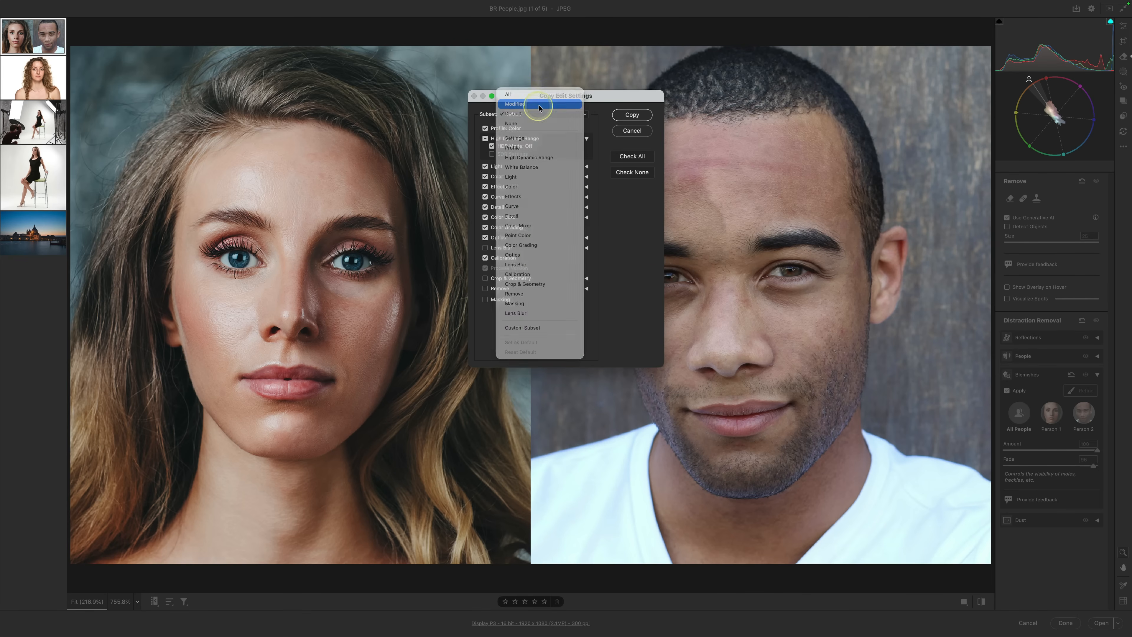
left_click(530, 102)
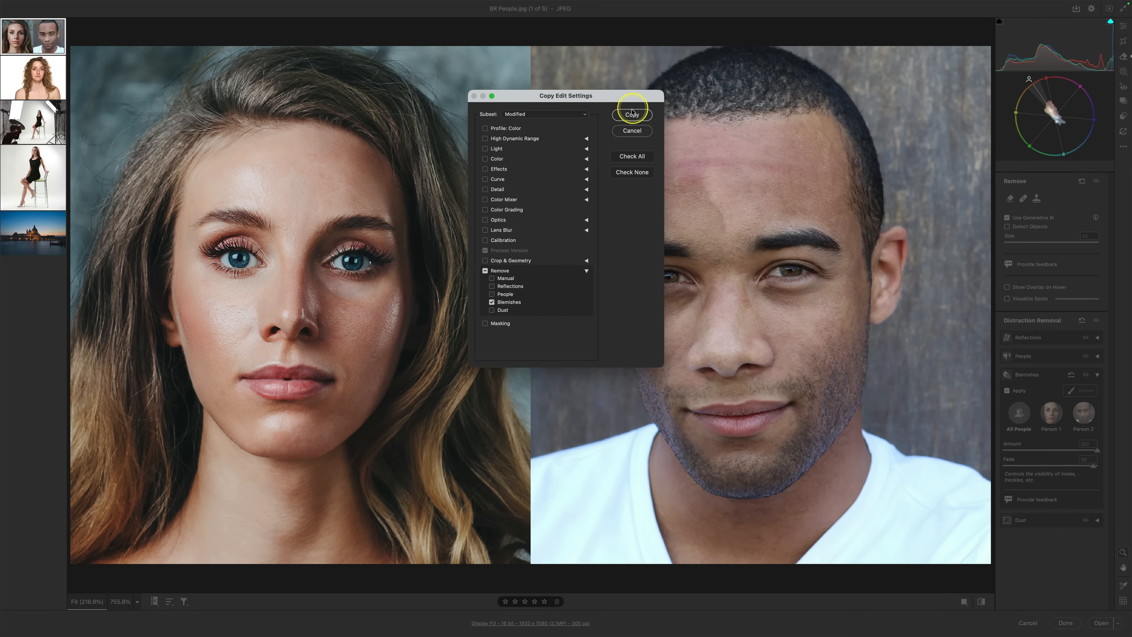
left_click(627, 130)
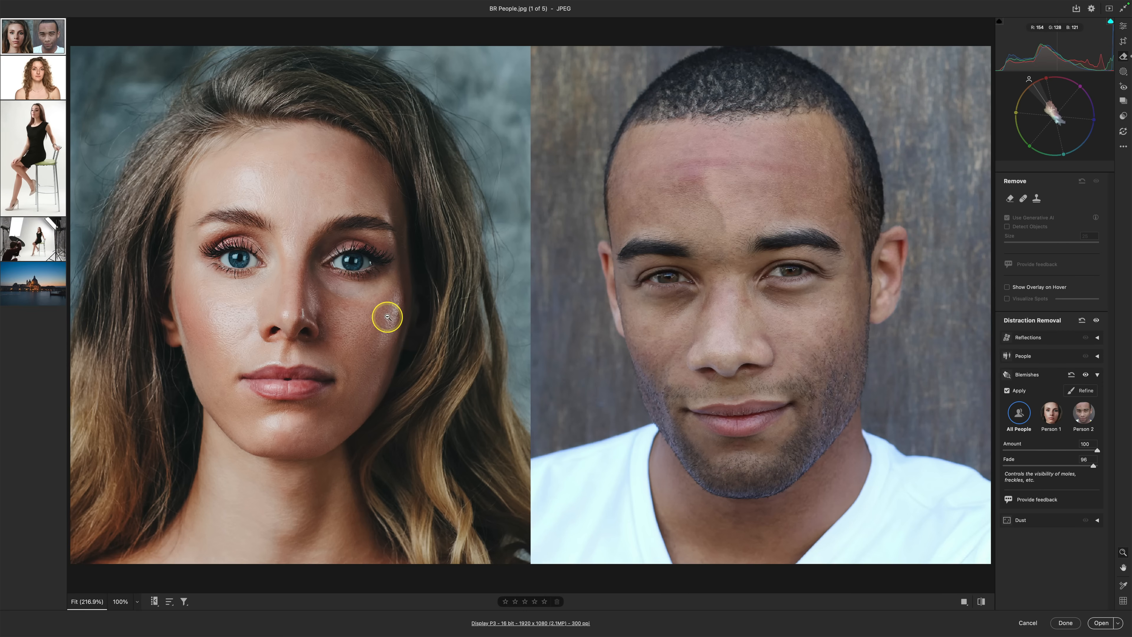
Switch to Vectorscope.jpg and review the Generative AI preferences without changing them
left_click(31, 281)
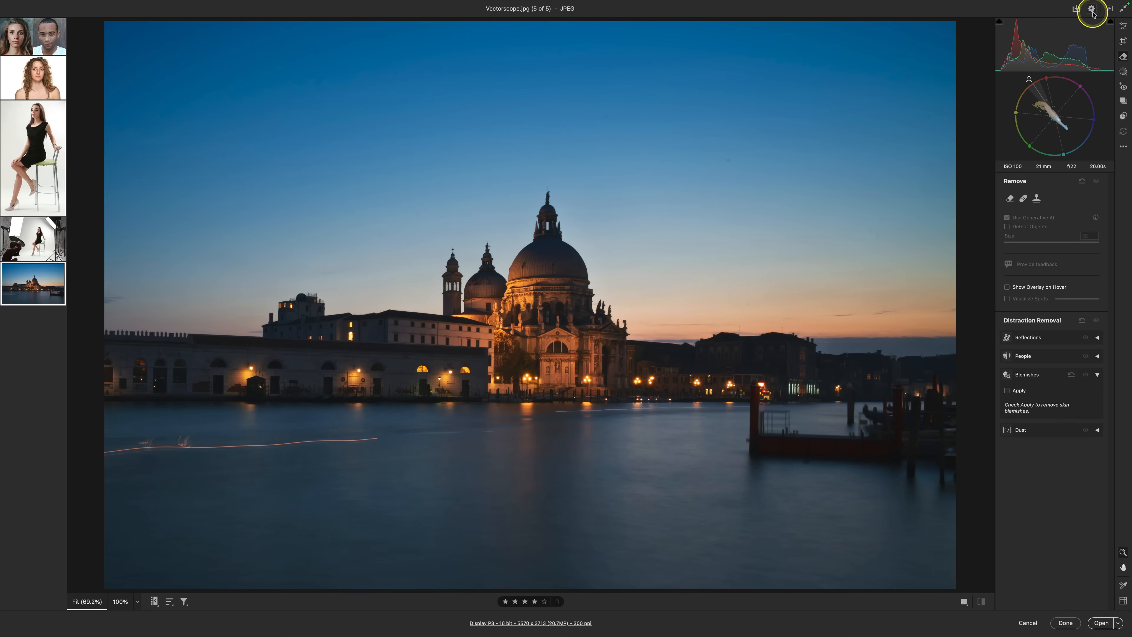
left_click(1092, 10)
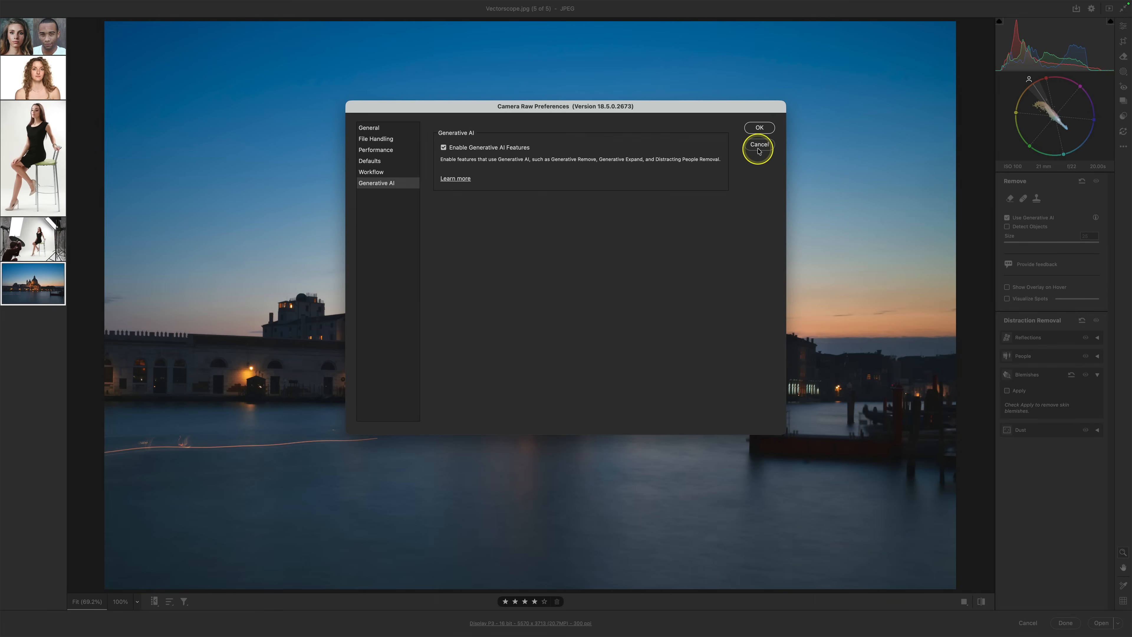
left_click(756, 147)
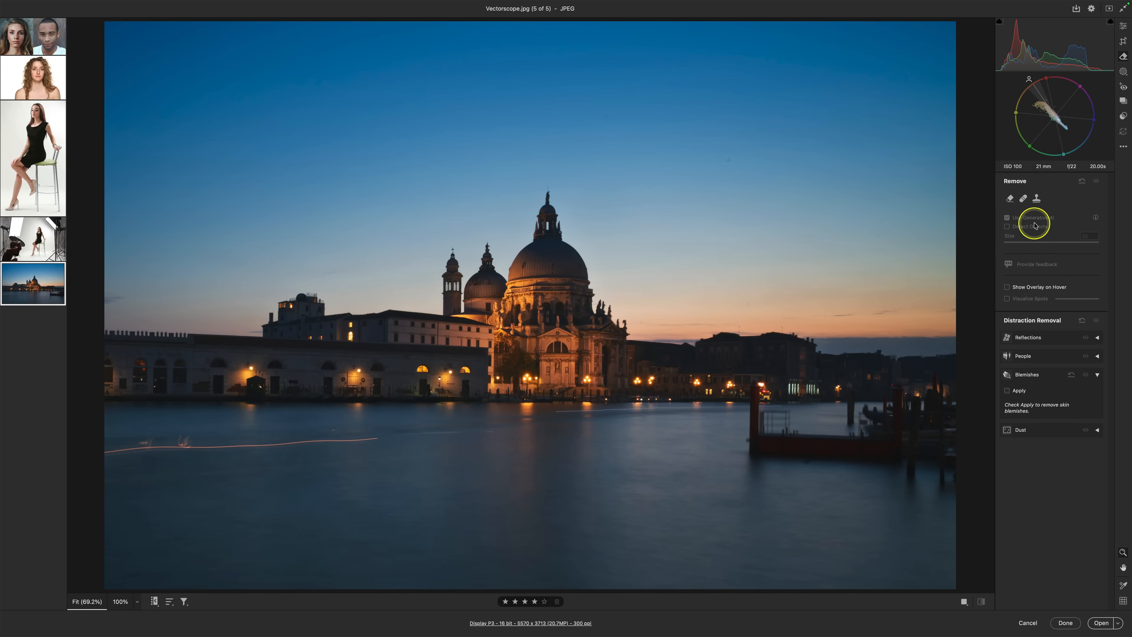
View the Crop & Expand options, return to Remove and collapse the Blemishes settings to review the Distraction Removal categories
left_click(1123, 41)
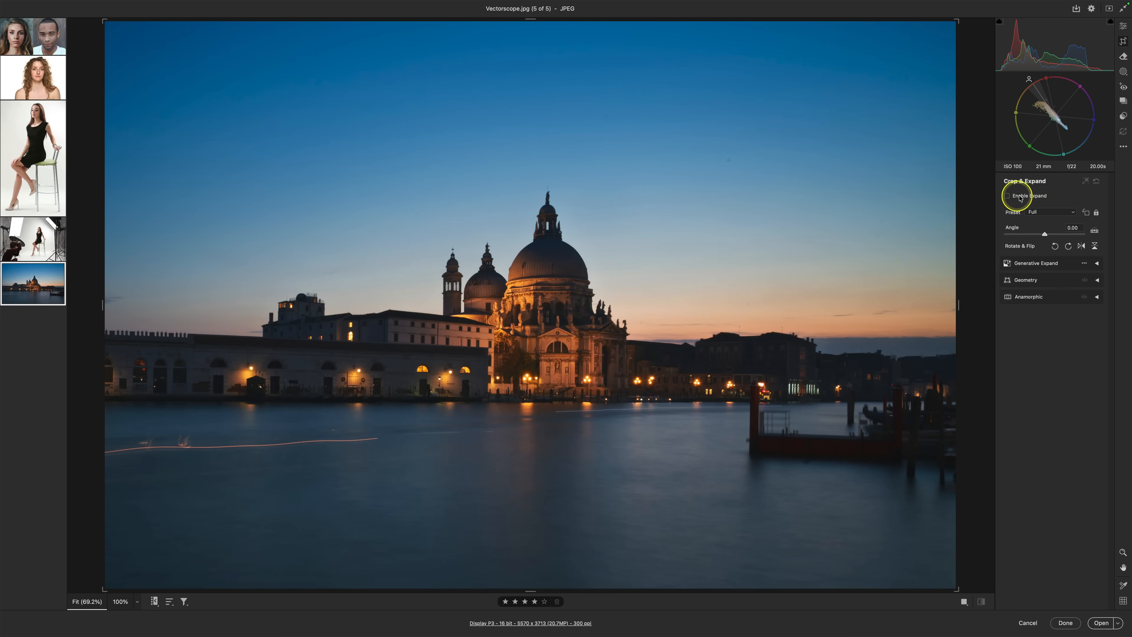
left_click(1124, 57)
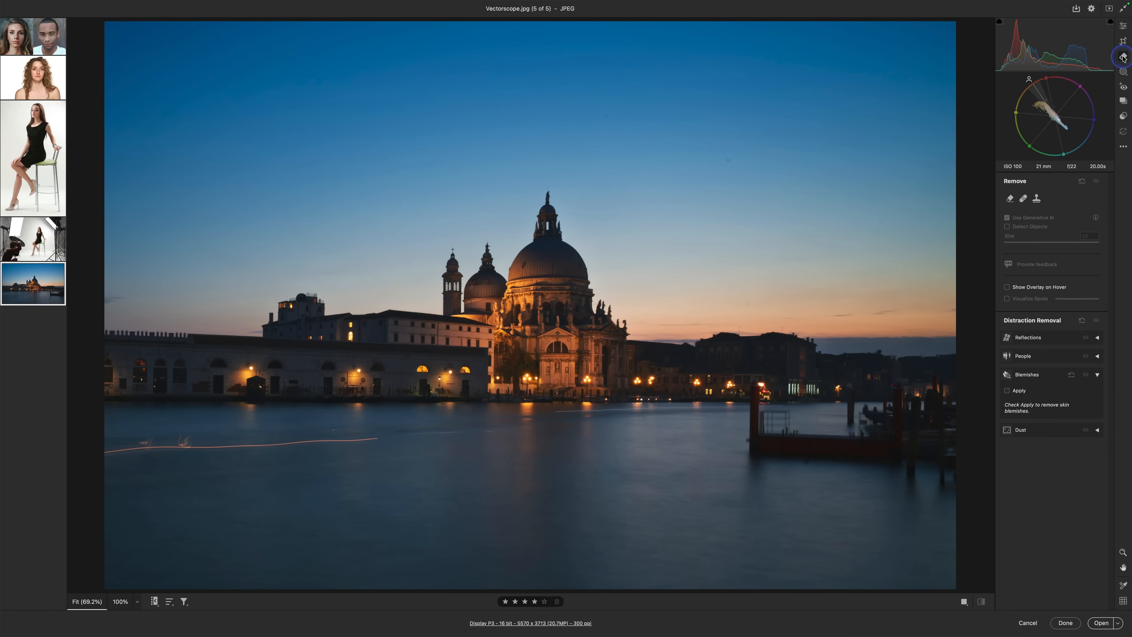
left_click(1097, 375)
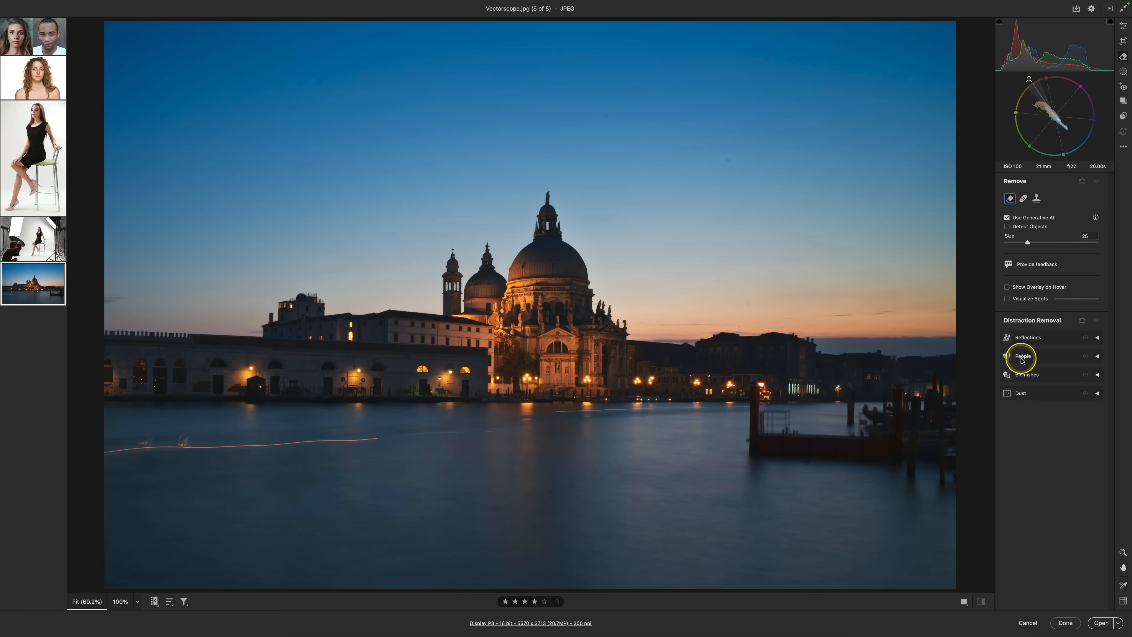
mouse_move(1010, 364)
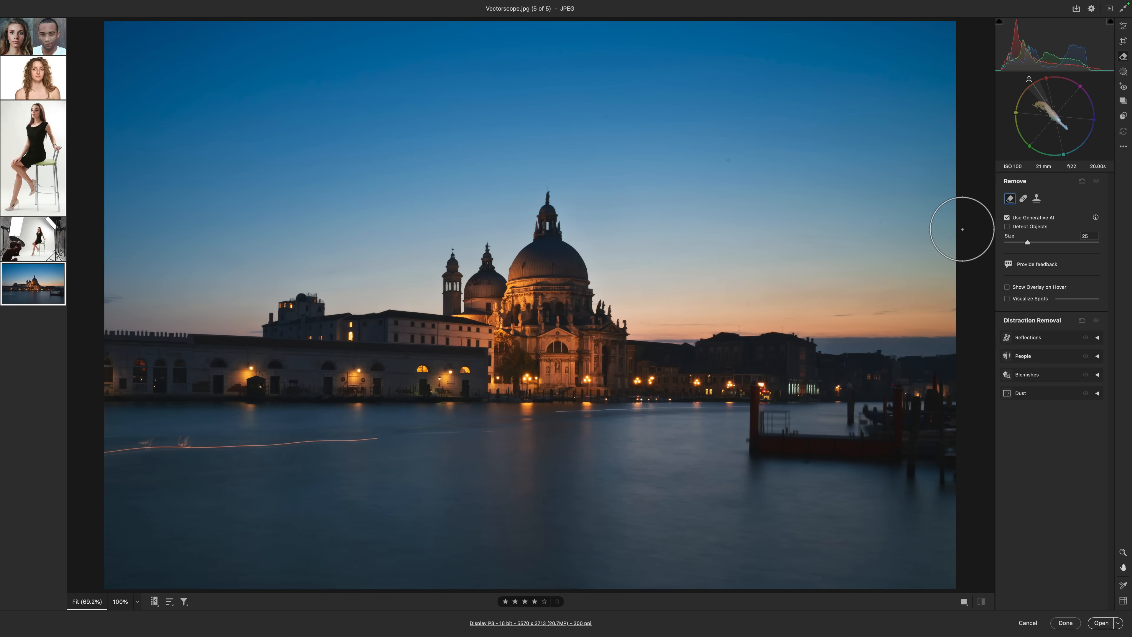
Disable Enable Generative AI Features in the Camera Raw preferences
left_click(1090, 10)
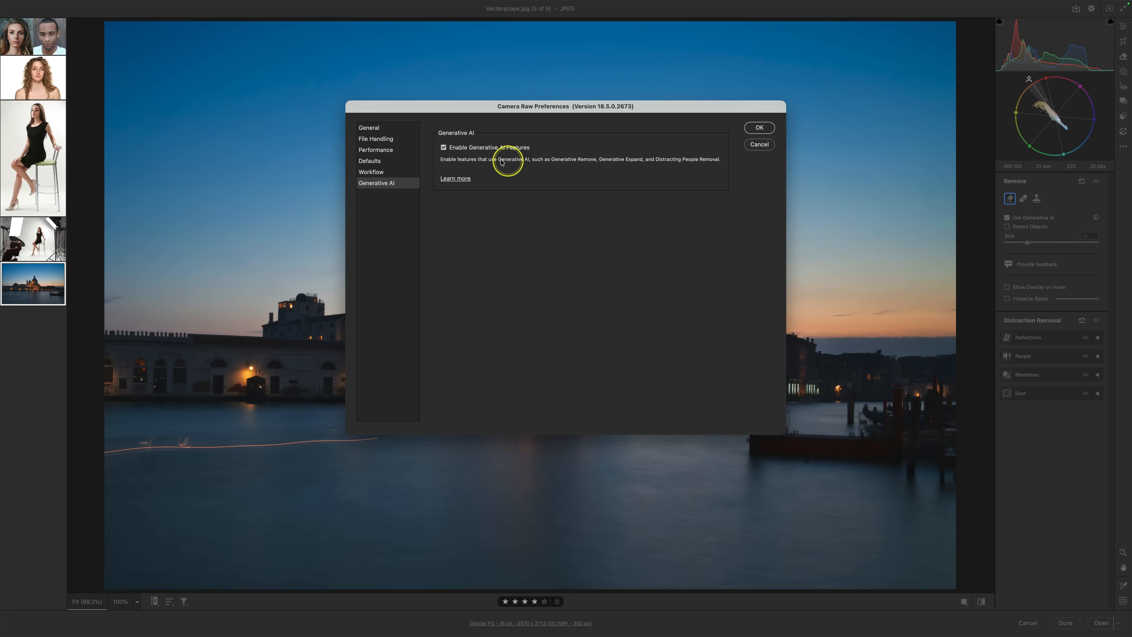
left_click(469, 152)
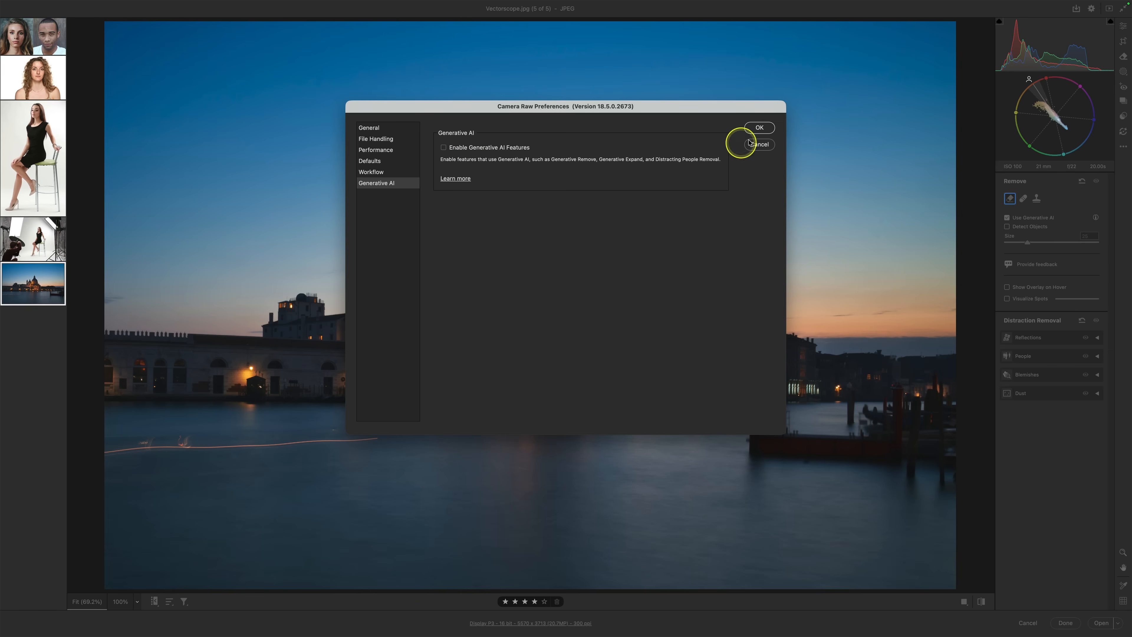
left_click(759, 127)
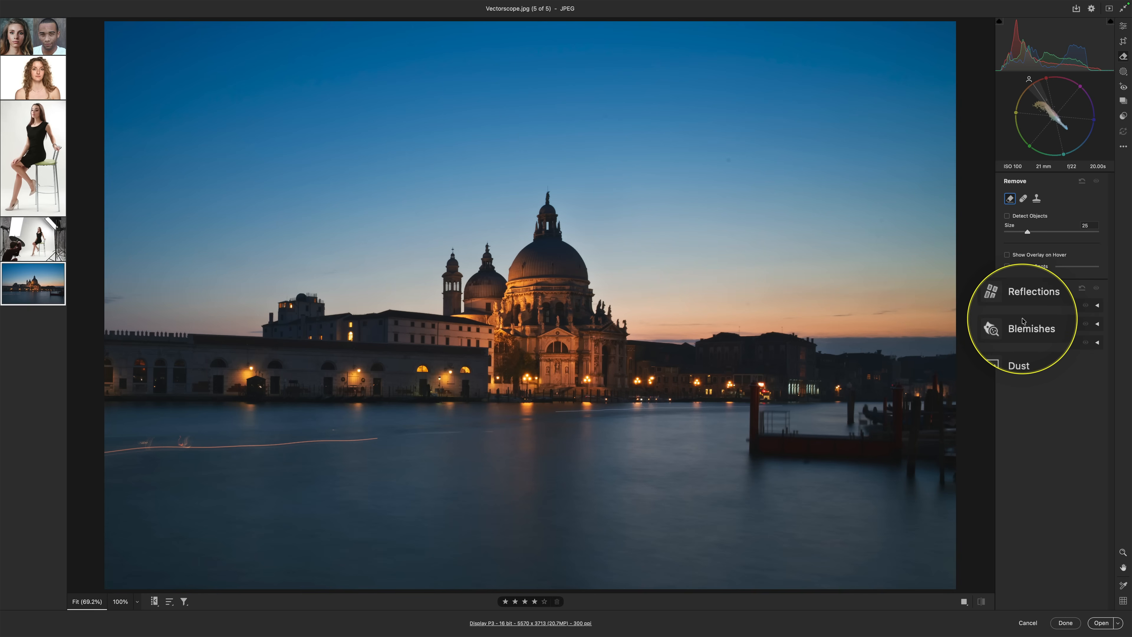
View the Crop options with generative features off, and re-enable Enable Generative AI Features in the Camera Raw preferences
left_click(1124, 43)
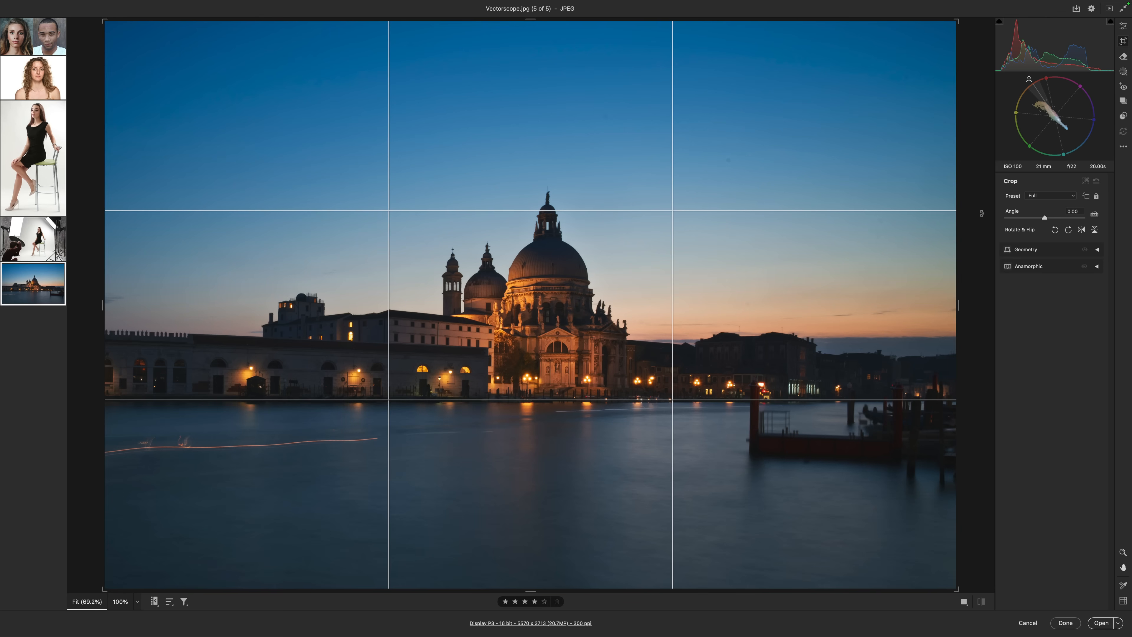
left_click(1091, 8)
left_click(506, 147)
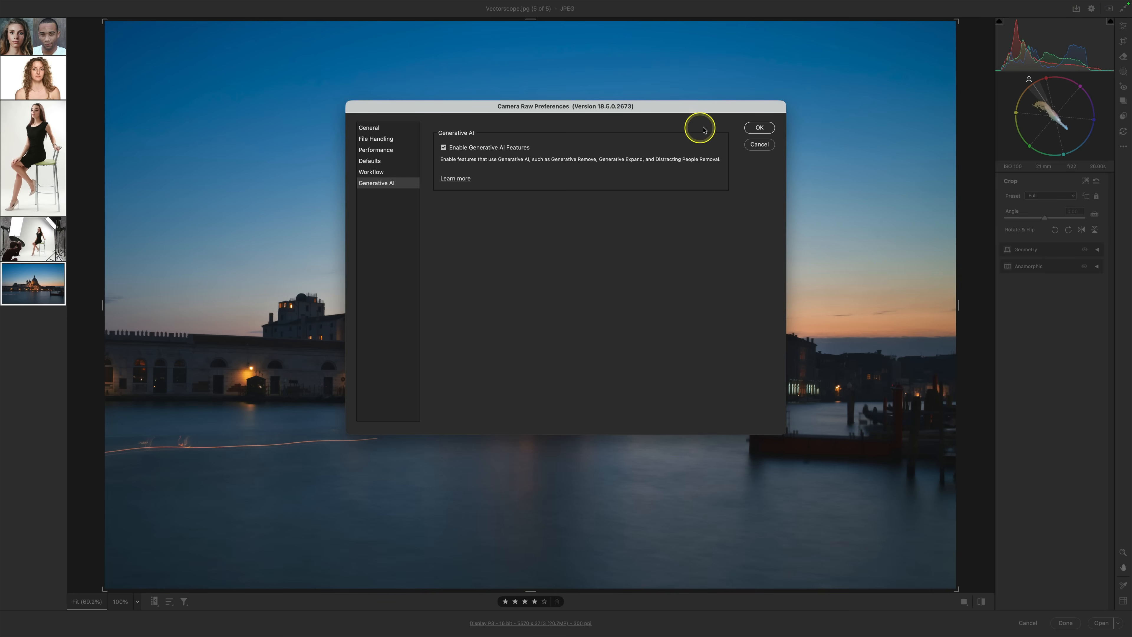
left_click(759, 128)
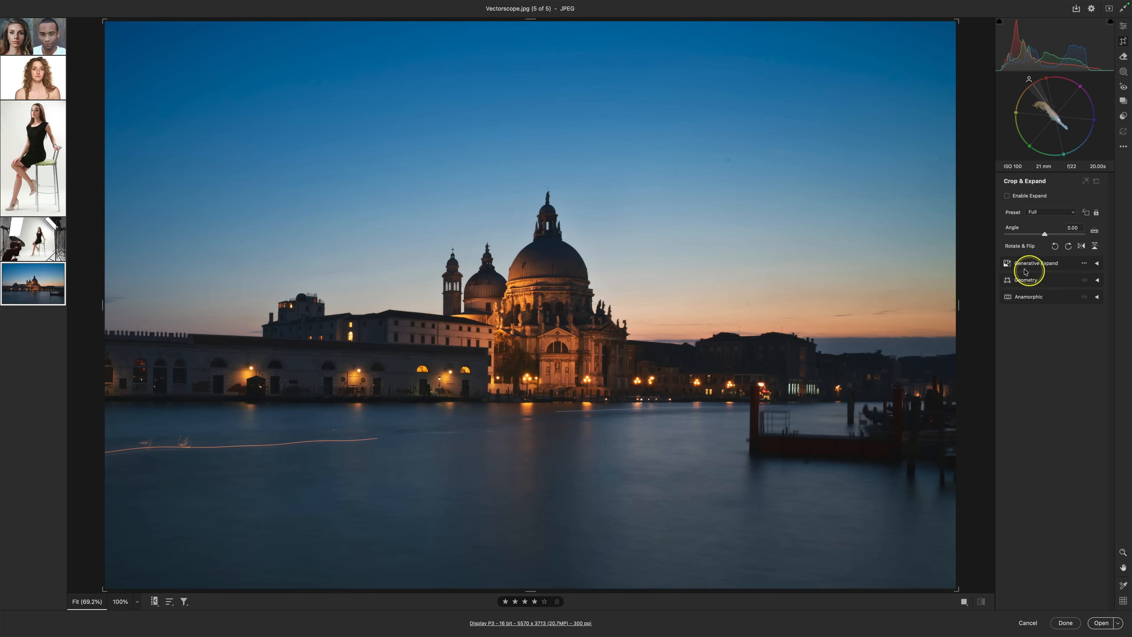
Remove the orange light trail from the water with generative Remove, painting over it with a brush size of 8
left_click(1120, 60)
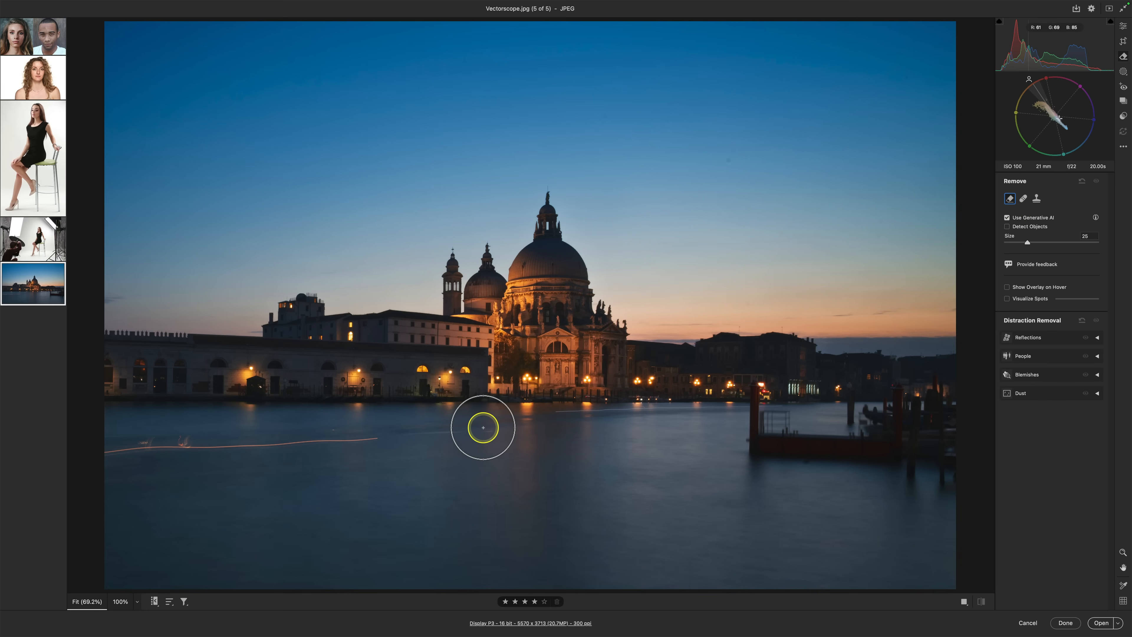
key("bracketleft")
key("bracketleft")
key("bracketleft")
key("bracketleft")
key("bracketleft")
key("bracketleft")
key("bracketleft")
left_click_drag(378, 437, 95, 456)
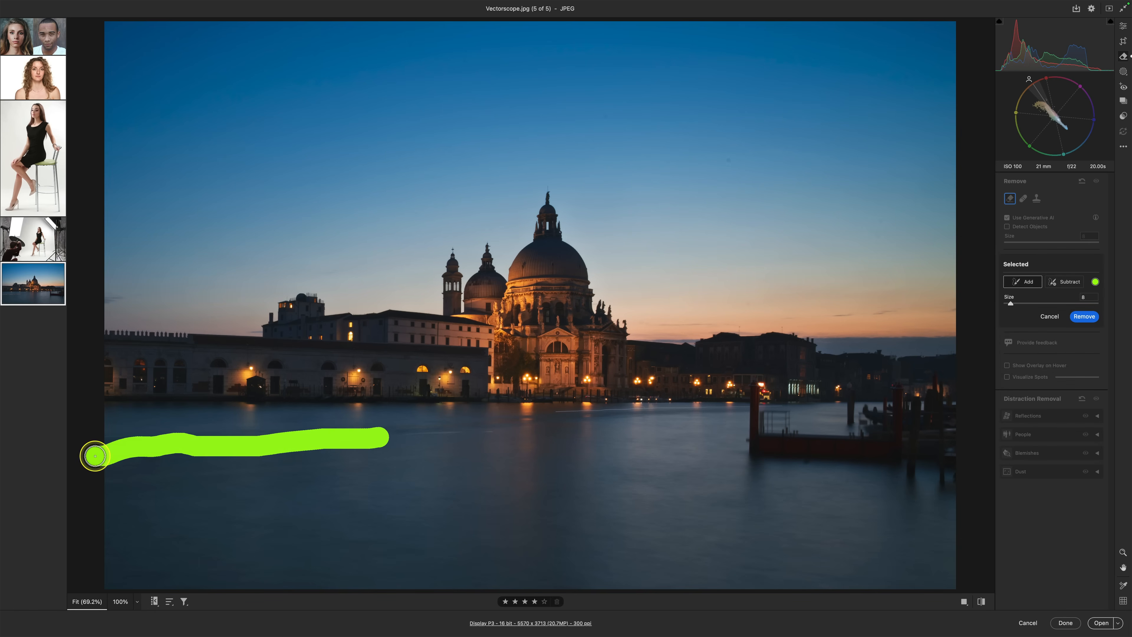
left_click(1083, 316)
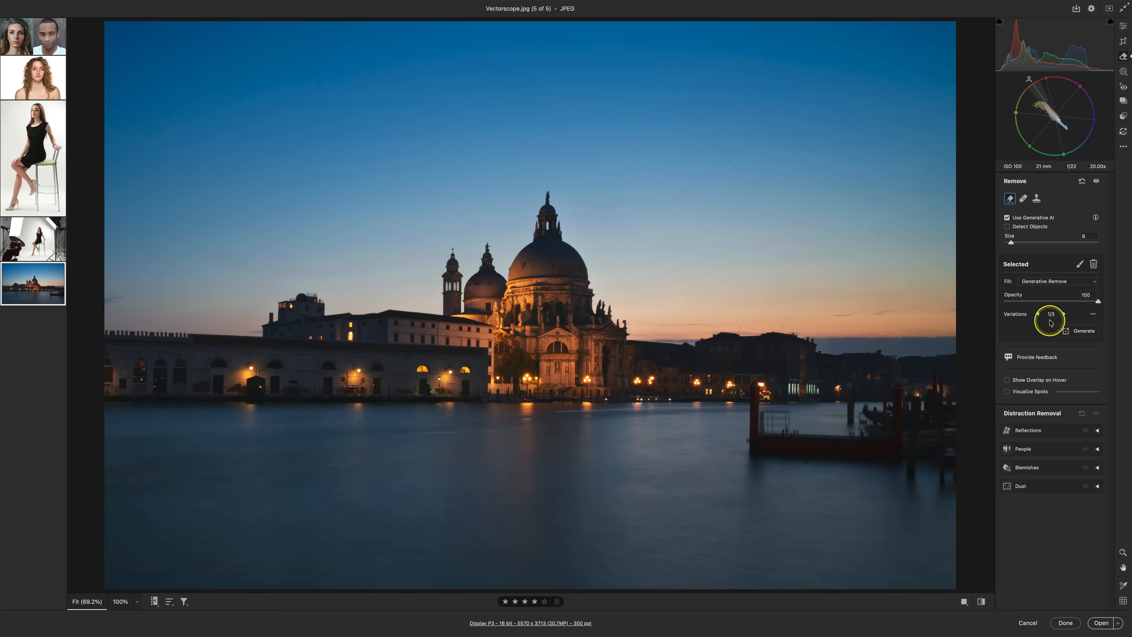
Disable Enable Generative AI Features in the Camera Raw preferences and acknowledge the notice about existing generative edits
left_click(1091, 8)
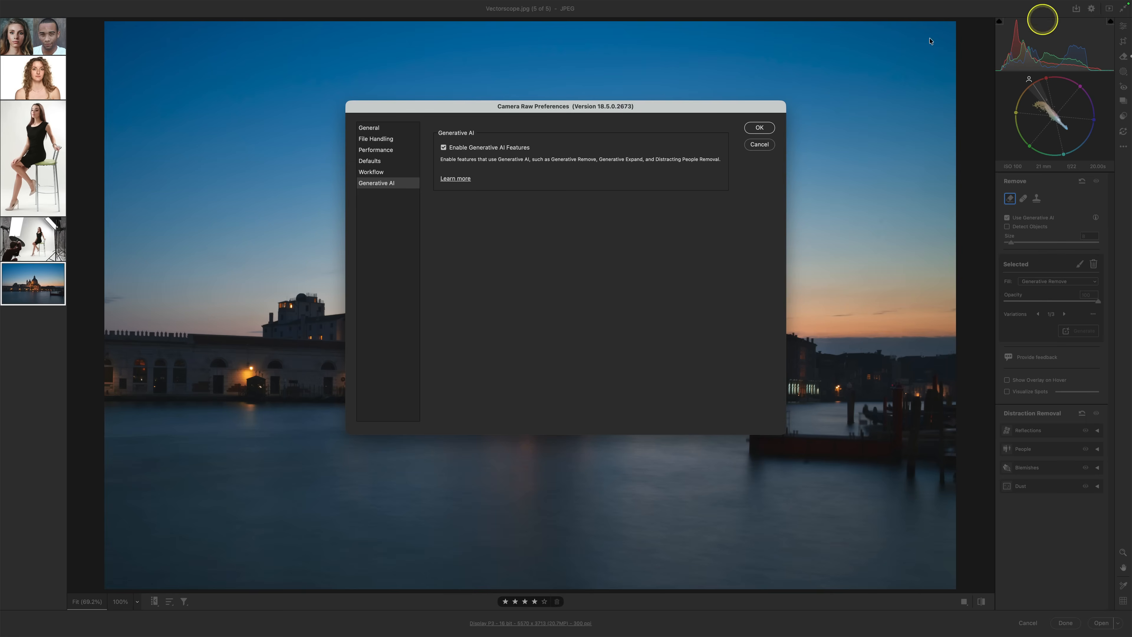
left_click(522, 147)
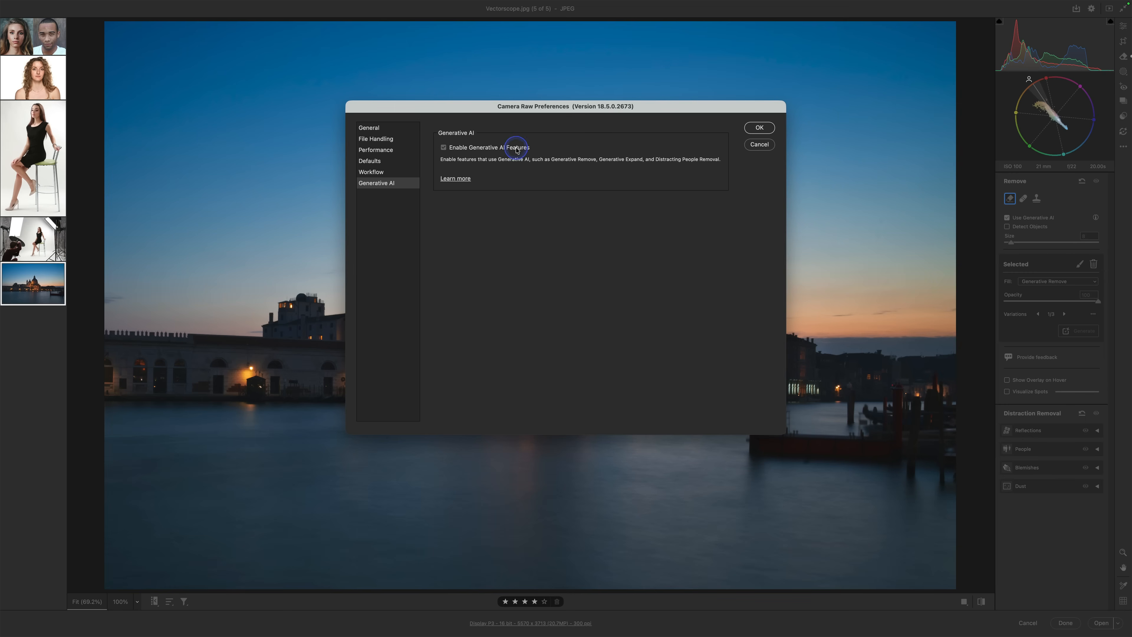
left_click(760, 128)
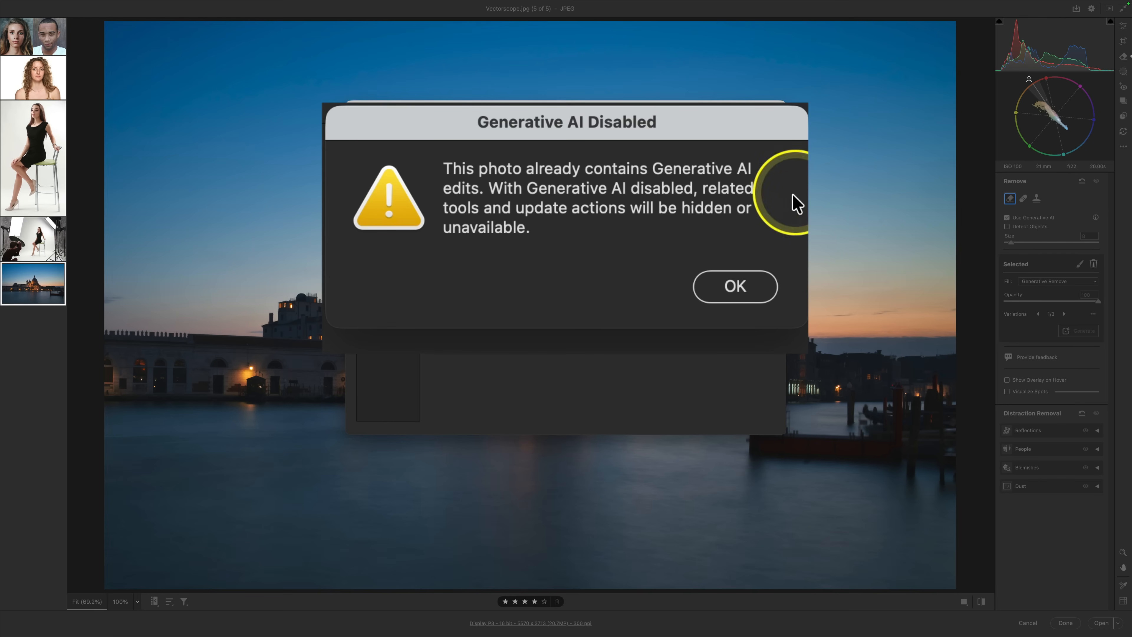
left_click(628, 315)
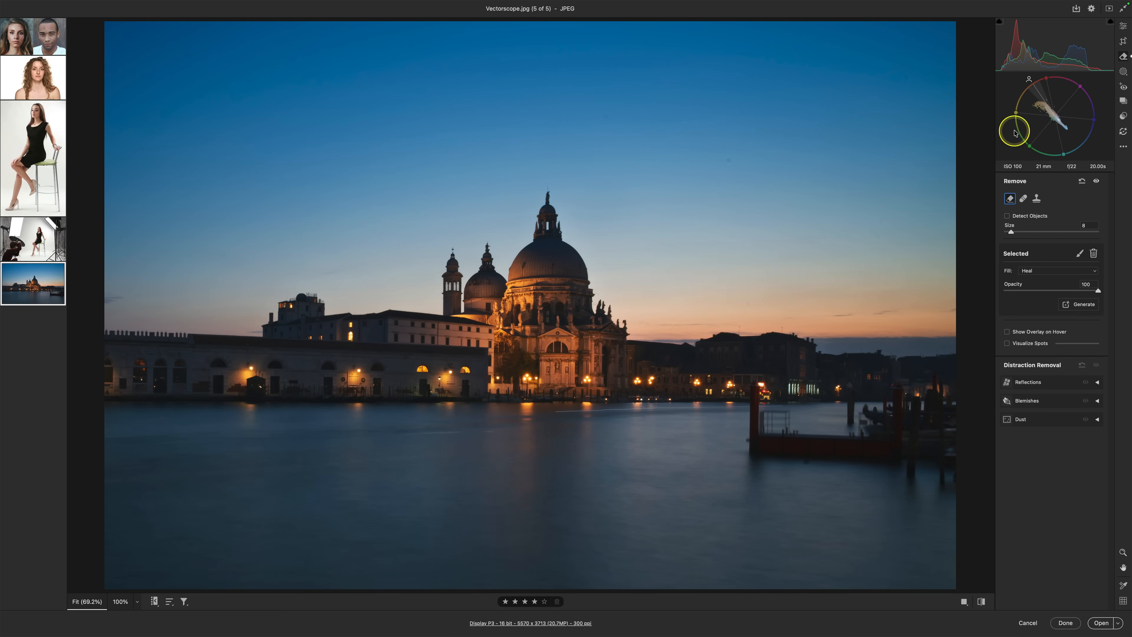
Turn Enable Generative AI Features back on in the Camera Raw preferences
left_click(1090, 9)
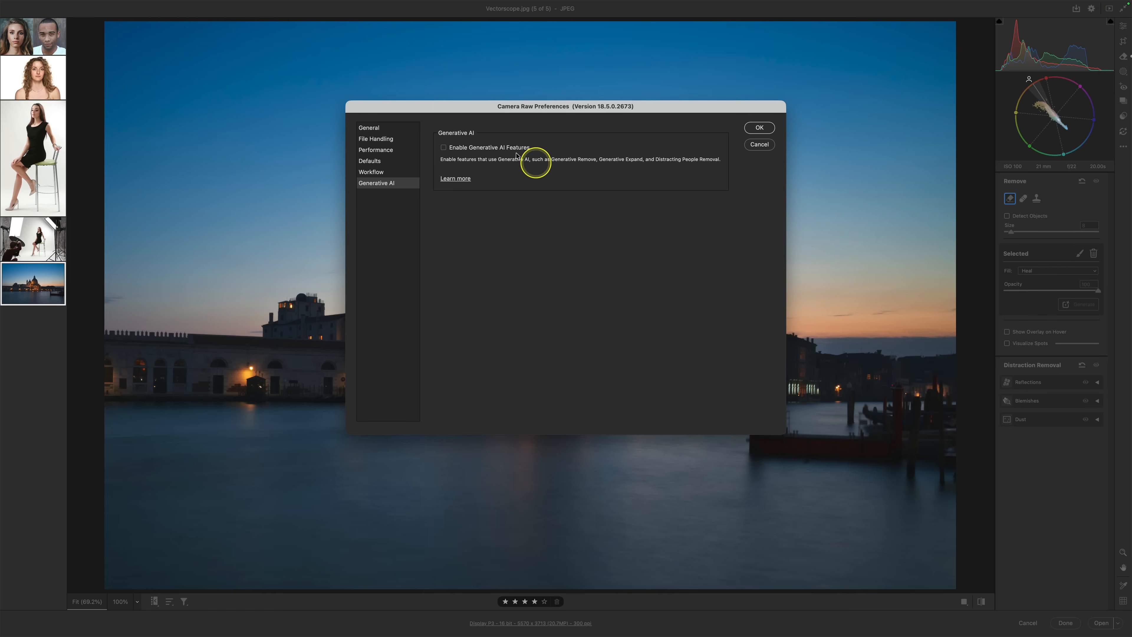
left_click(499, 147)
left_click(757, 128)
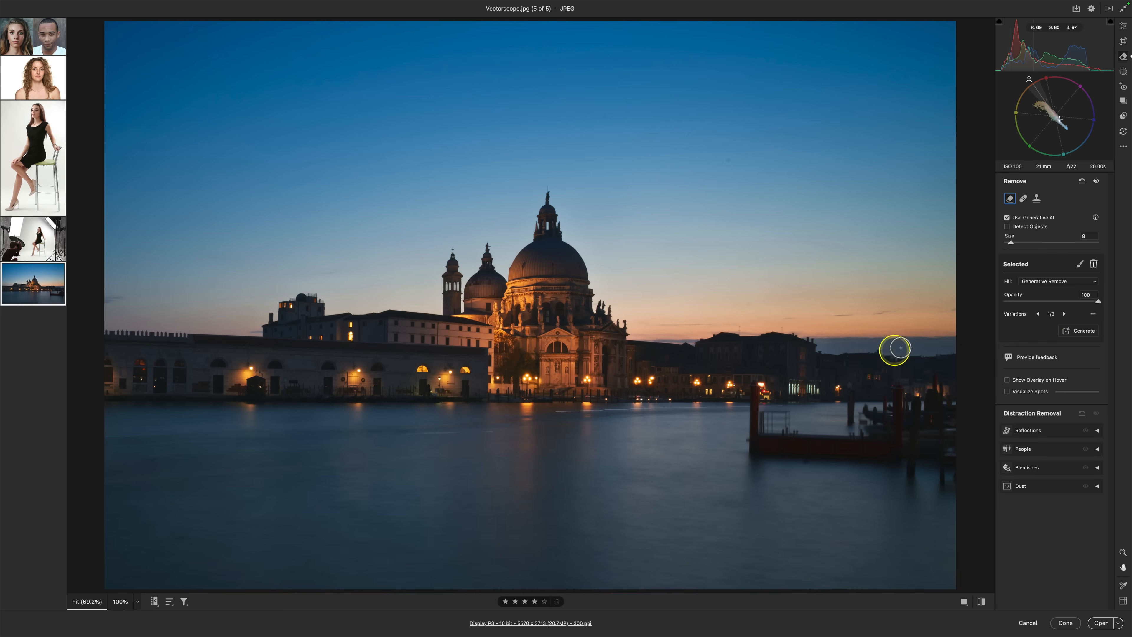
Check the removed area with Show Overlay on Hover, leave the overlay off, and review the Generative AI preferences without changing them
left_click(1036, 380)
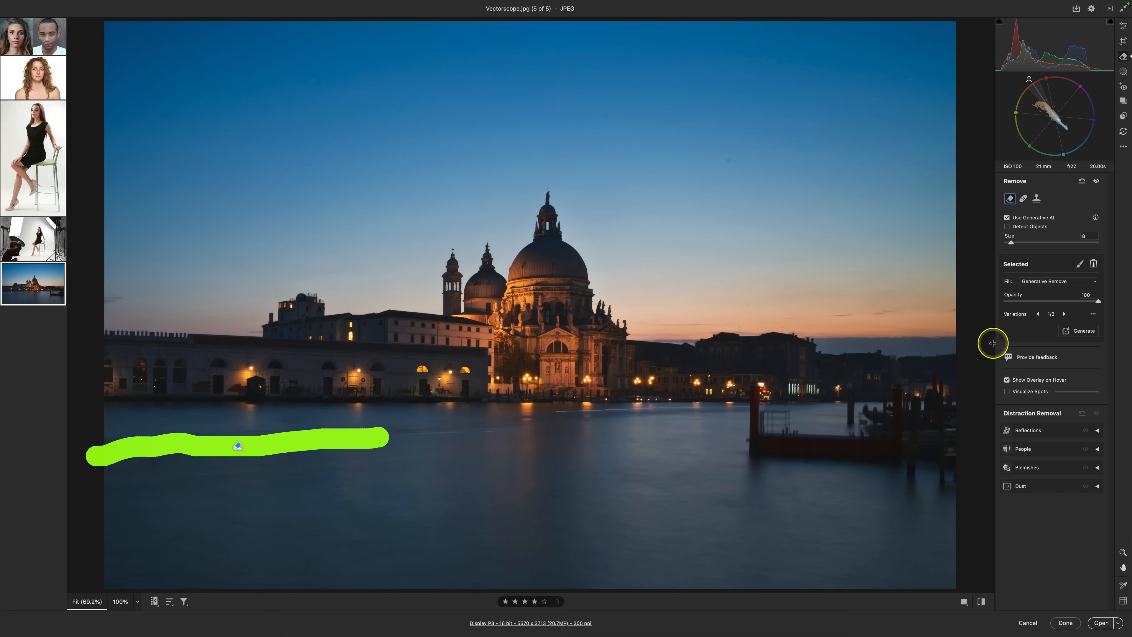
left_click(1006, 379)
left_click(1009, 379)
left_click(1007, 379)
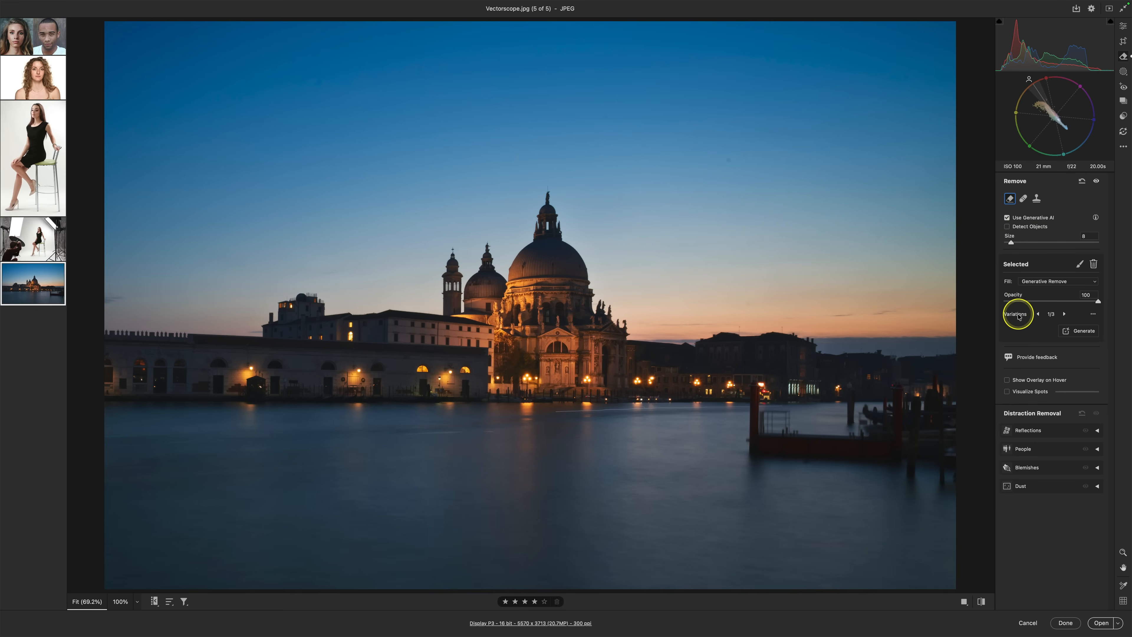
left_click(1092, 8)
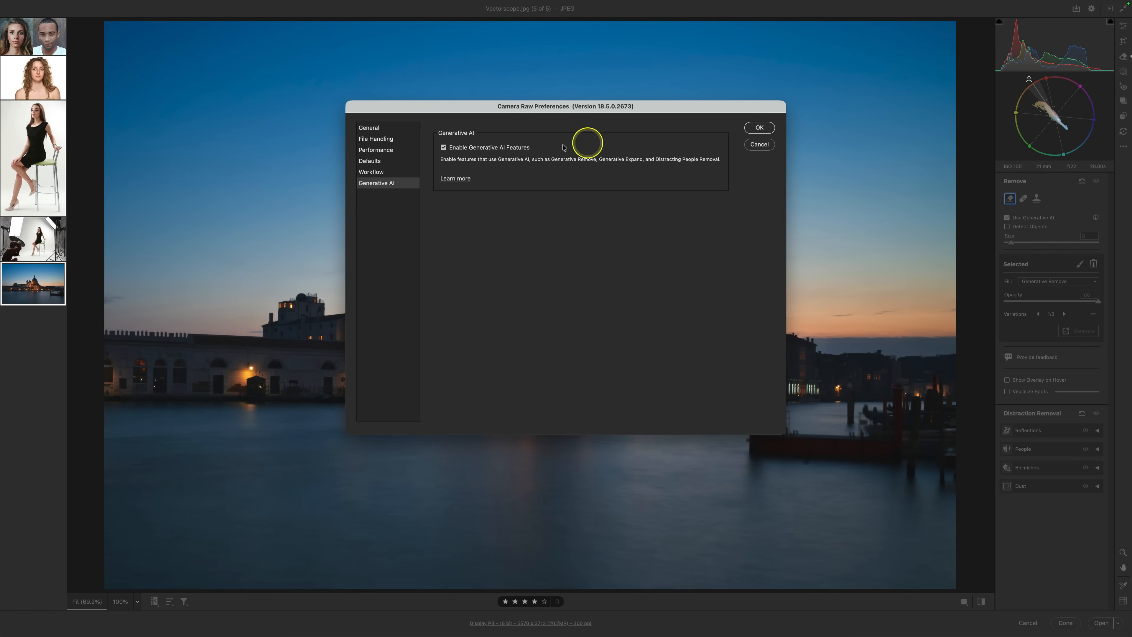
left_click(758, 128)
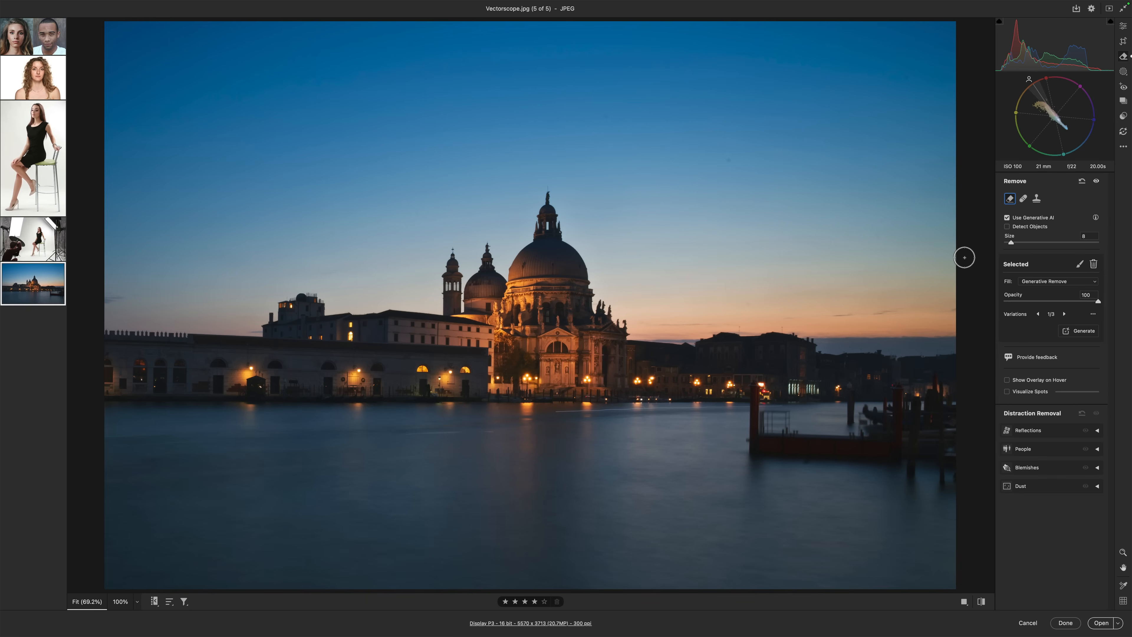